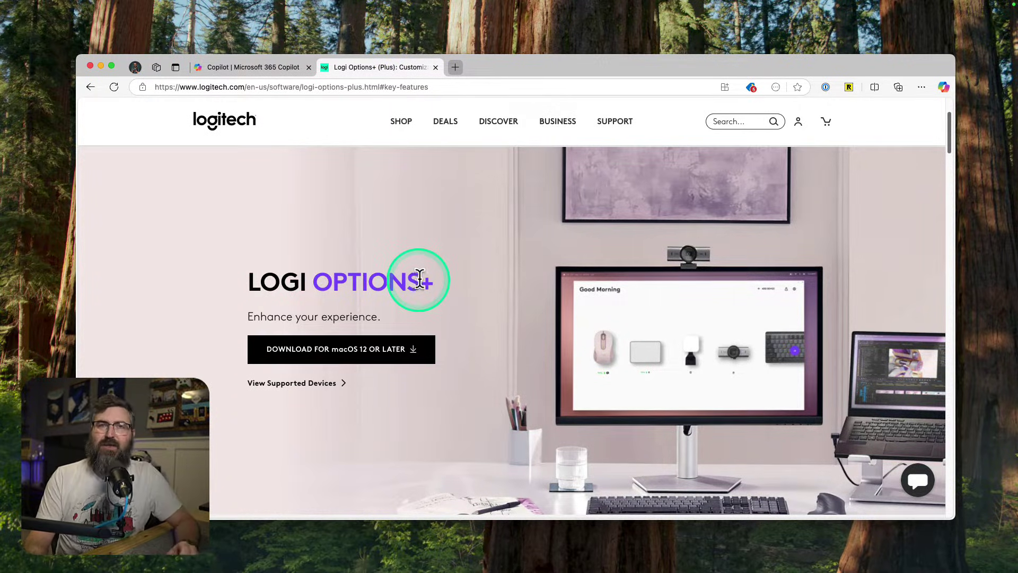
# Step: Review the Logi Options+ web page and browse its Maximize Your Potential features through to Spotlight Effects
pyautogui.scroll(-3, 411, 281)
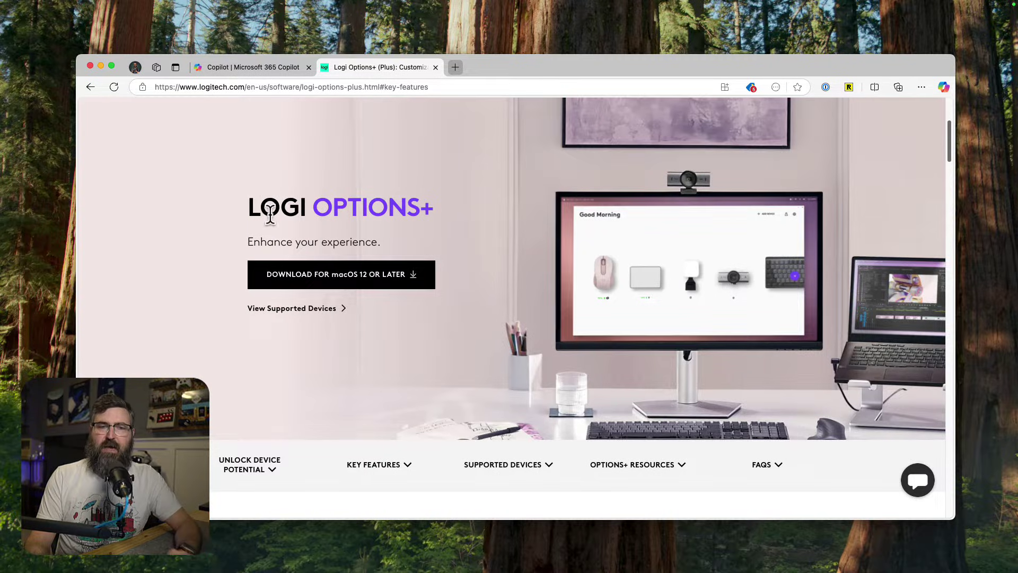
pyautogui.moveTo(246, 207); pyautogui.dragTo(416, 218)
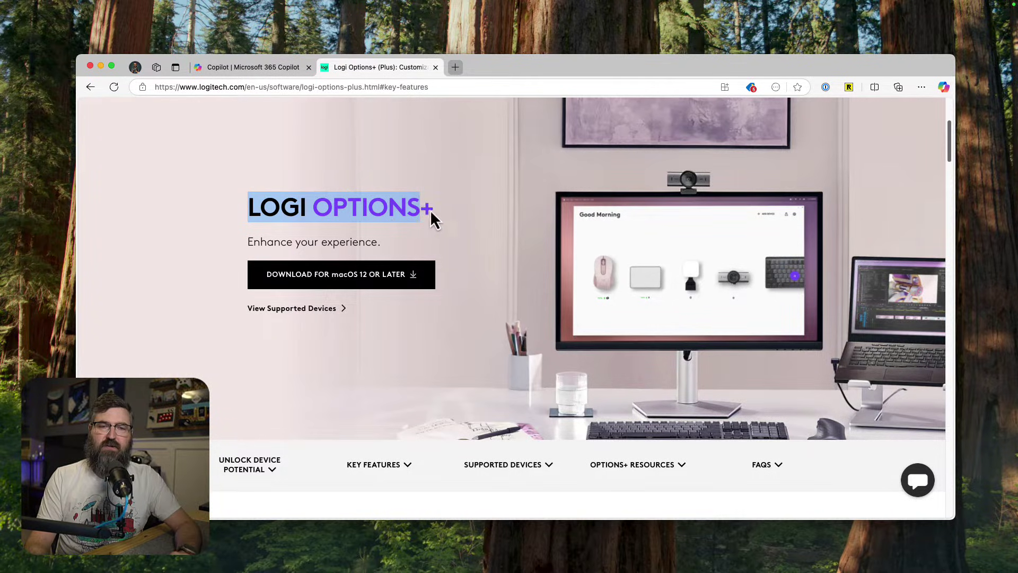
pyautogui.click(488, 222)
pyautogui.scroll(-2, 486, 247)
pyautogui.scroll(-15, 486, 248)
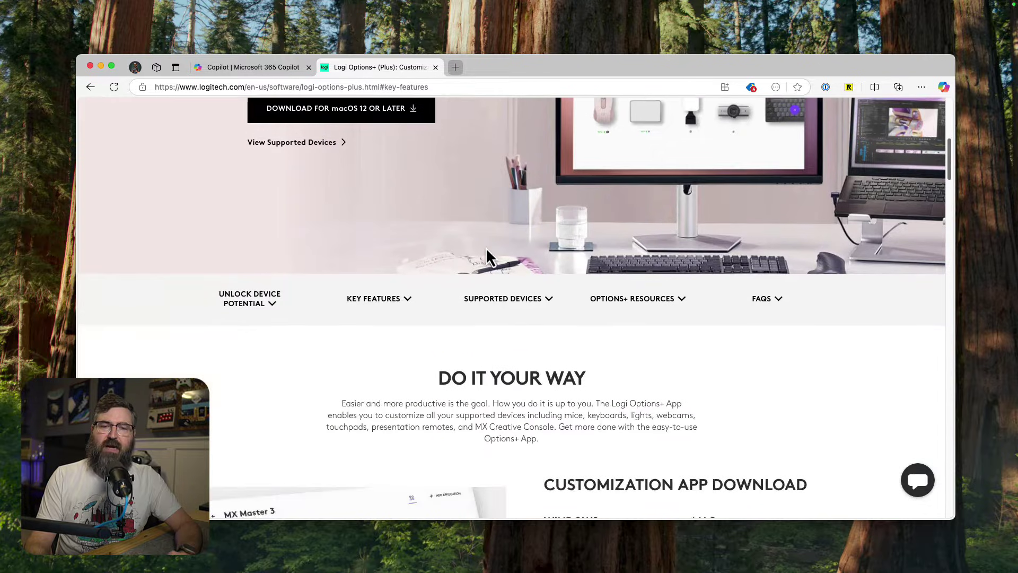
pyautogui.scroll(-5, 486, 247)
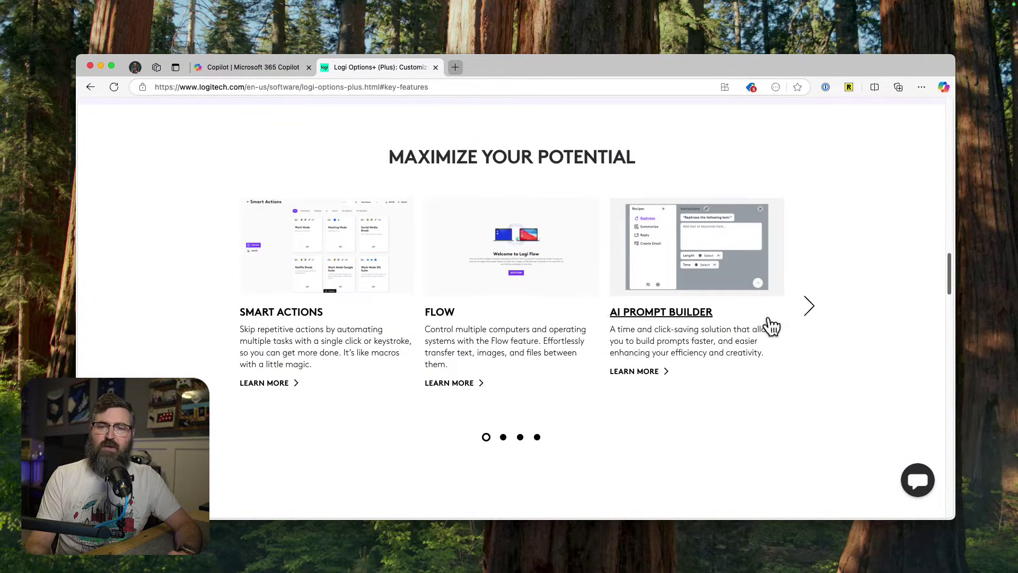
pyautogui.click(810, 308)
pyautogui.click(810, 307)
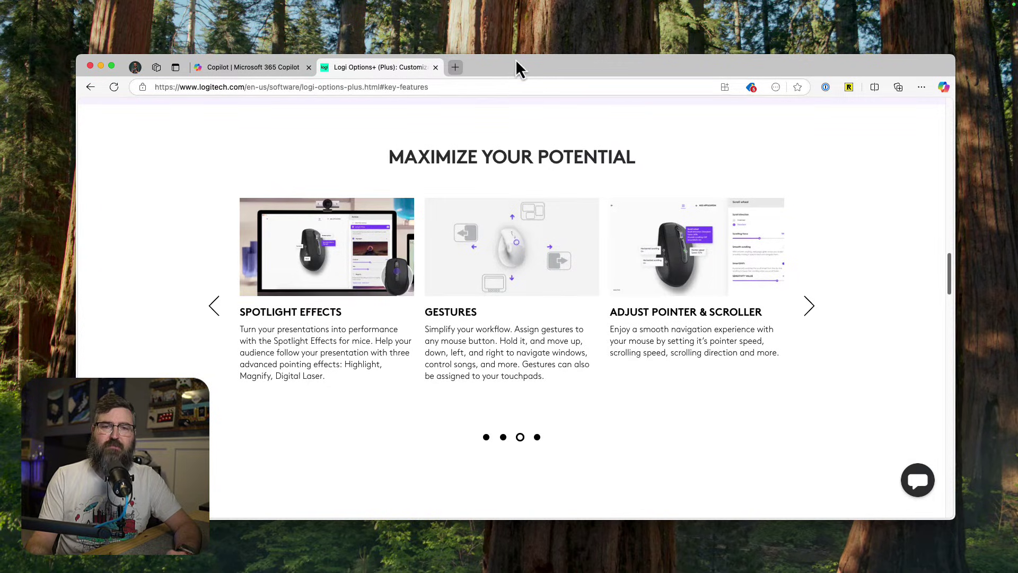
# Step: Switch to the Logi Options+ app and assign Spotlight Effects to the top button of the MX Master 3S
pyautogui.press('super+h')
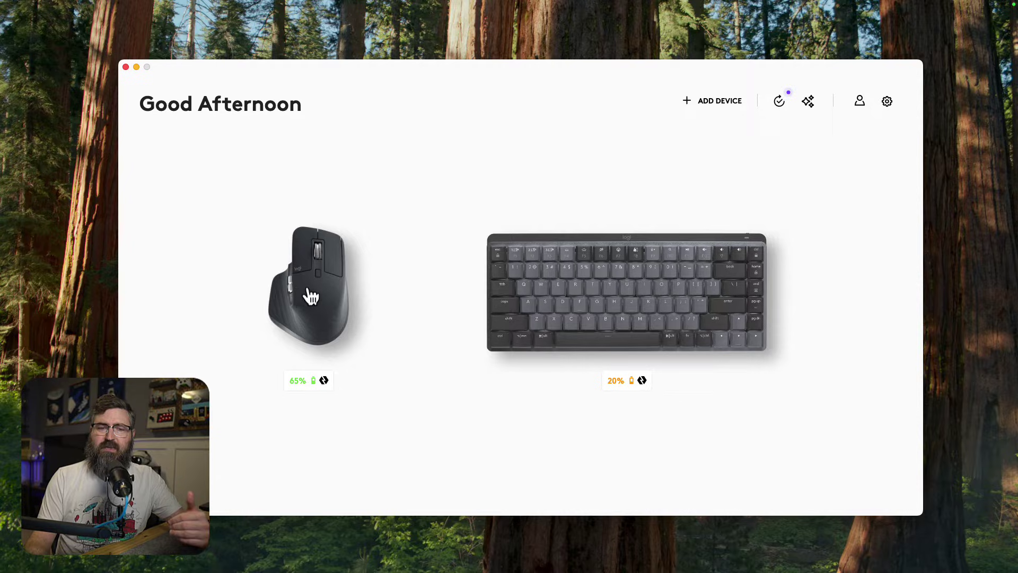
pyautogui.moveTo(634, 377)
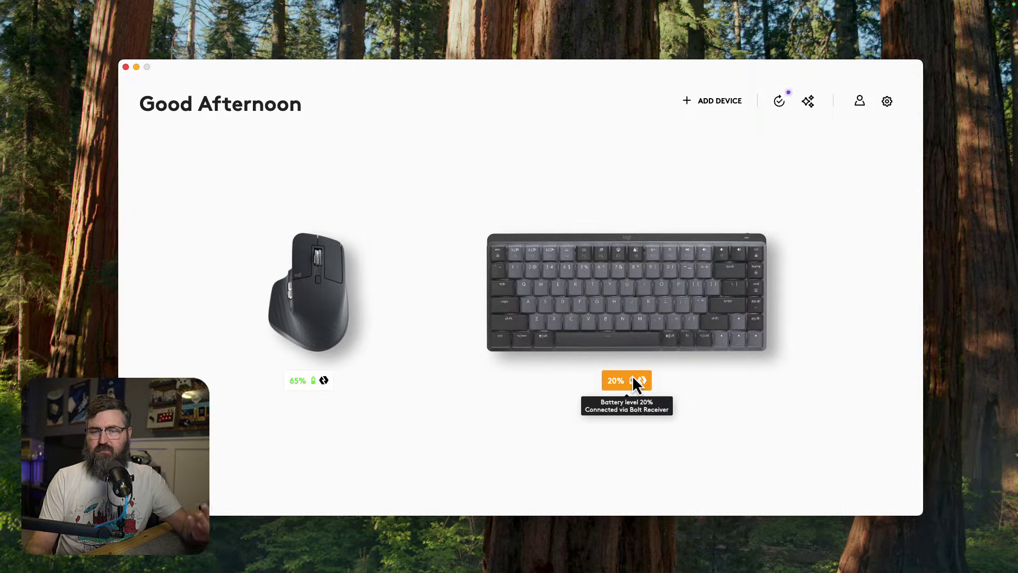
pyautogui.click(292, 298)
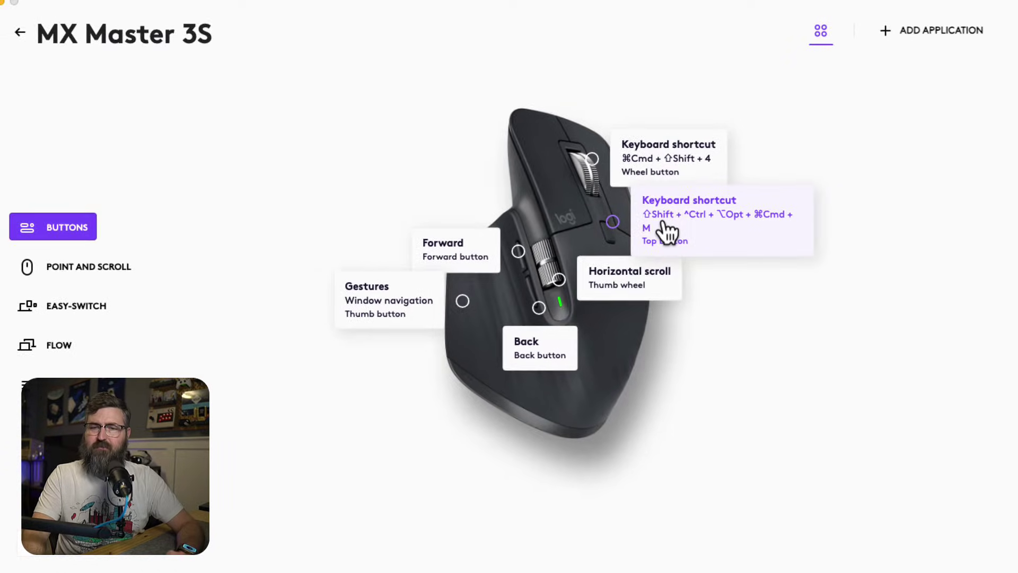
pyautogui.click(667, 230)
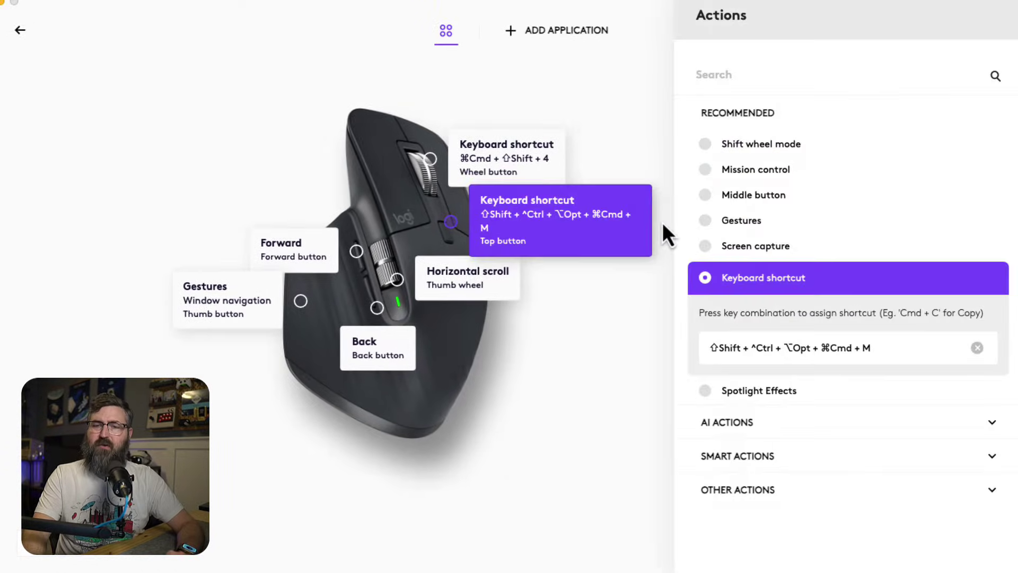
pyautogui.click(749, 398)
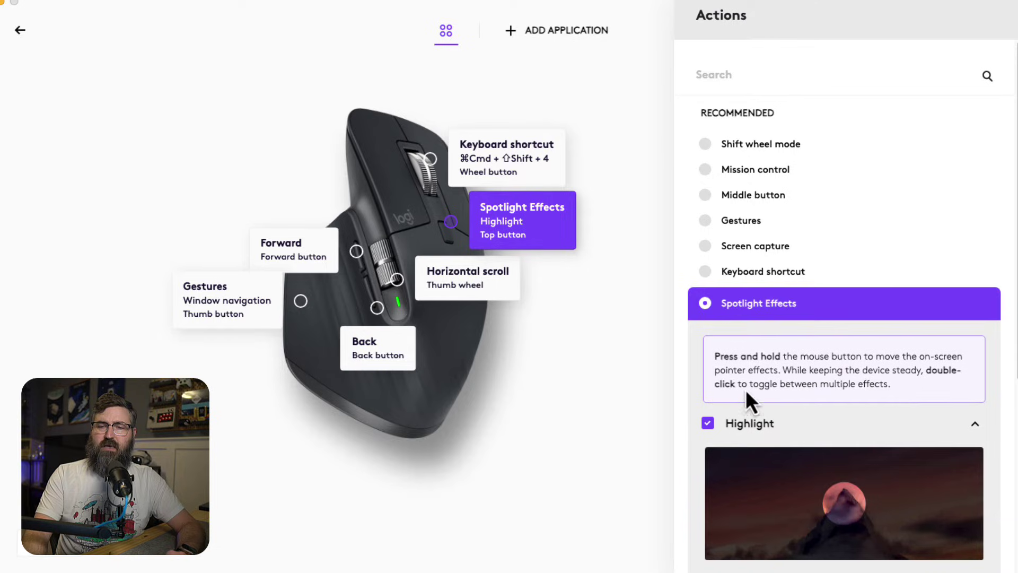
# Step: Set the Highlight effect's contrast to 75% and its size to 50%
pyautogui.scroll(-4, 698, 348)
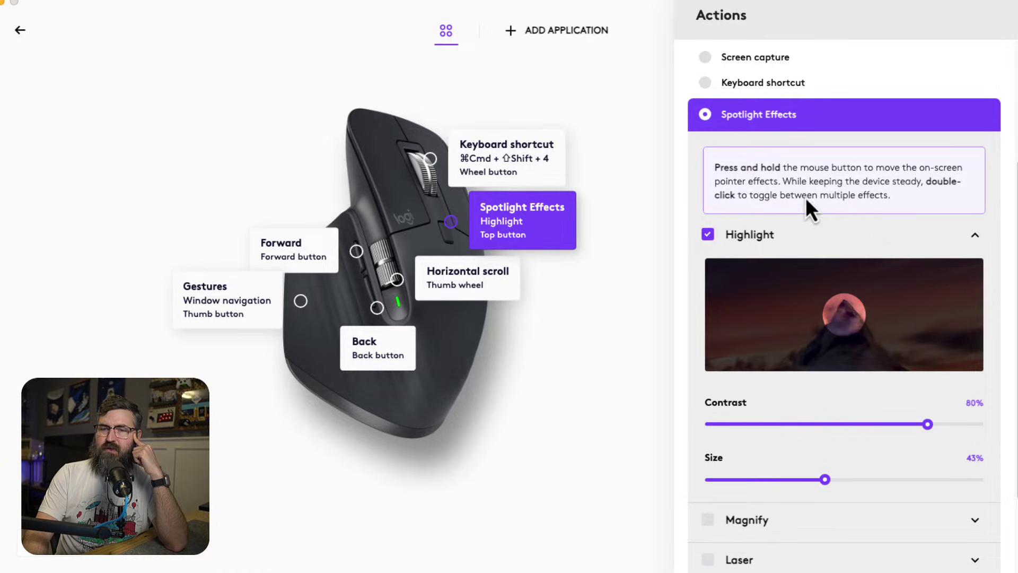
pyautogui.scroll(-4, 737, 230)
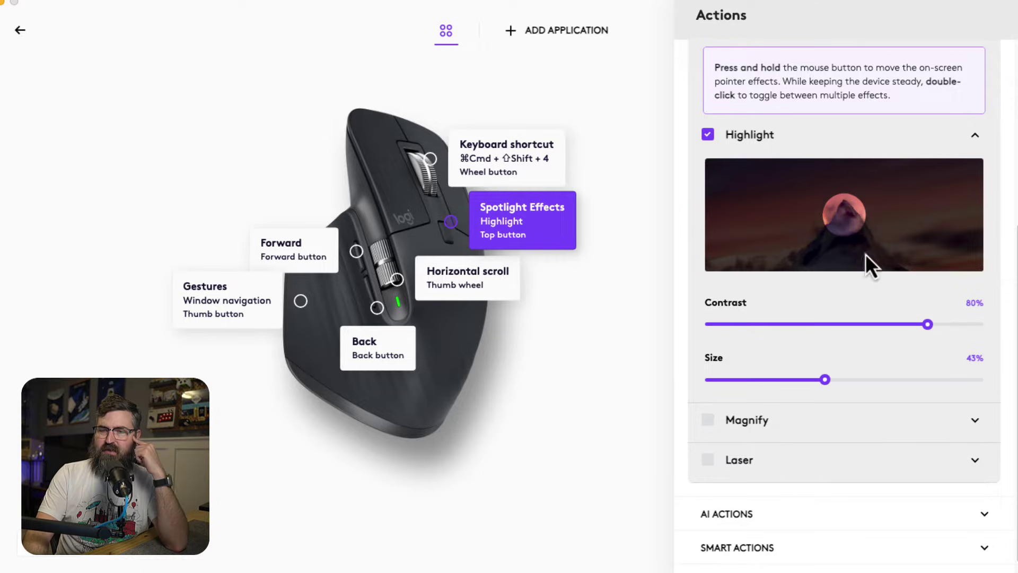
pyautogui.moveTo(924, 324); pyautogui.dragTo(869, 324)
pyautogui.click(935, 324)
pyautogui.moveTo(936, 324); pyautogui.dragTo(913, 325)
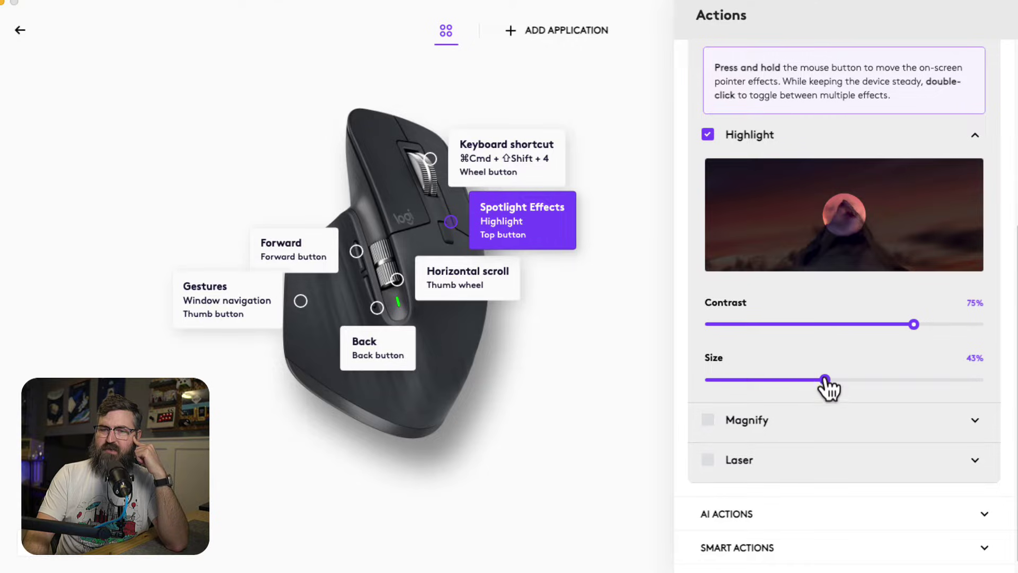
pyautogui.moveTo(824, 380); pyautogui.dragTo(845, 383)
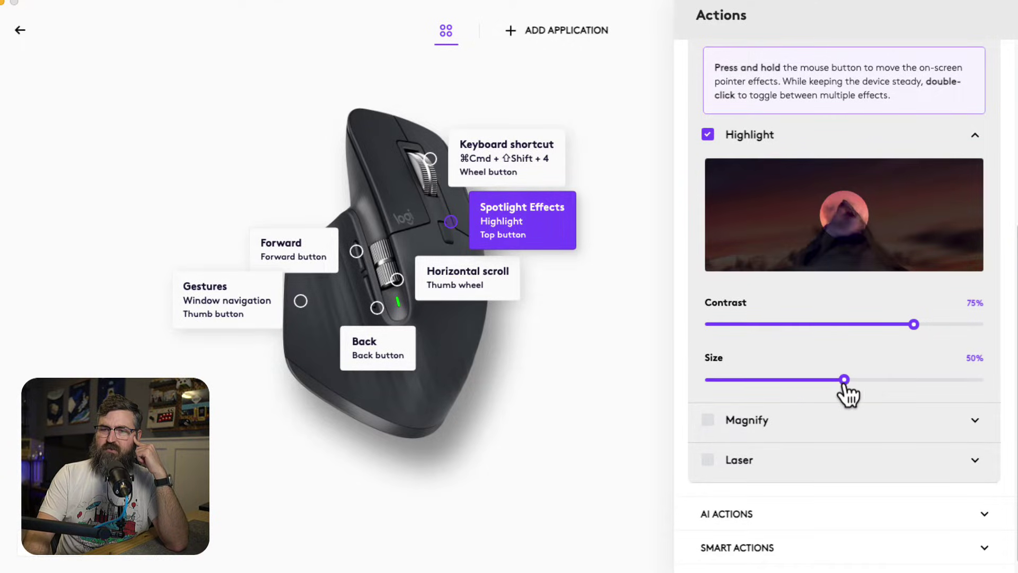
# Step: Enable the Magnify and Laser effects alongside Highlight for the top button
pyautogui.scroll(-1, 713, 429)
pyautogui.click(708, 402)
pyautogui.scroll(-5, 711, 413)
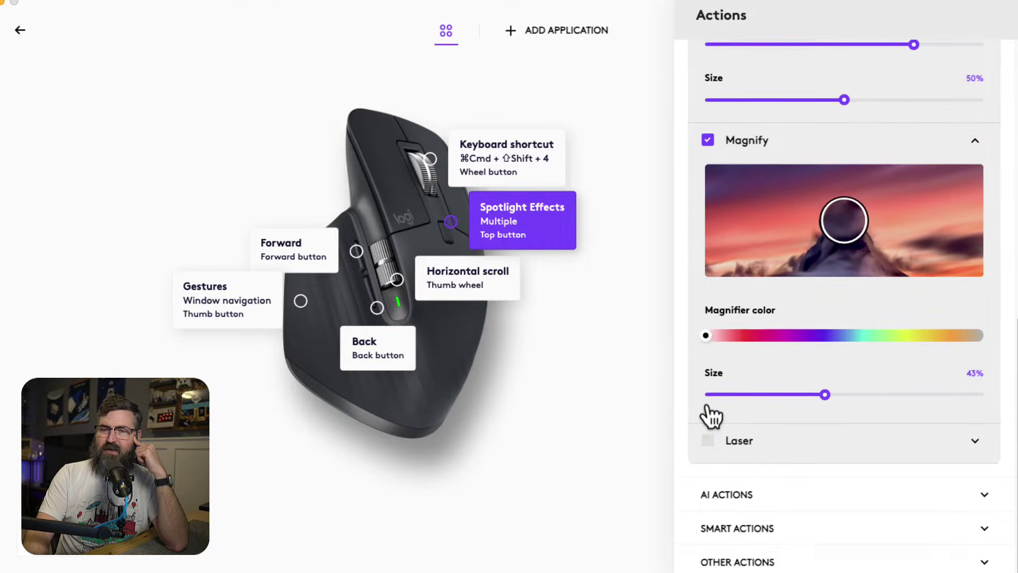
pyautogui.click(709, 442)
pyautogui.scroll(1, 742, 316)
pyautogui.scroll(-3, 743, 313)
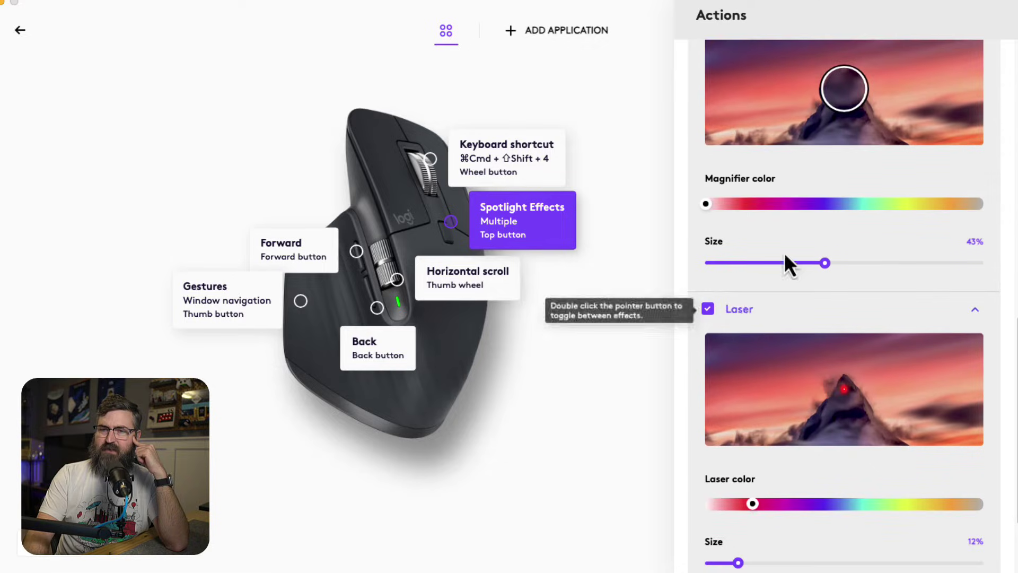
# Step: Set the Laser effect's size to 22%
pyautogui.scroll(1, 848, 106)
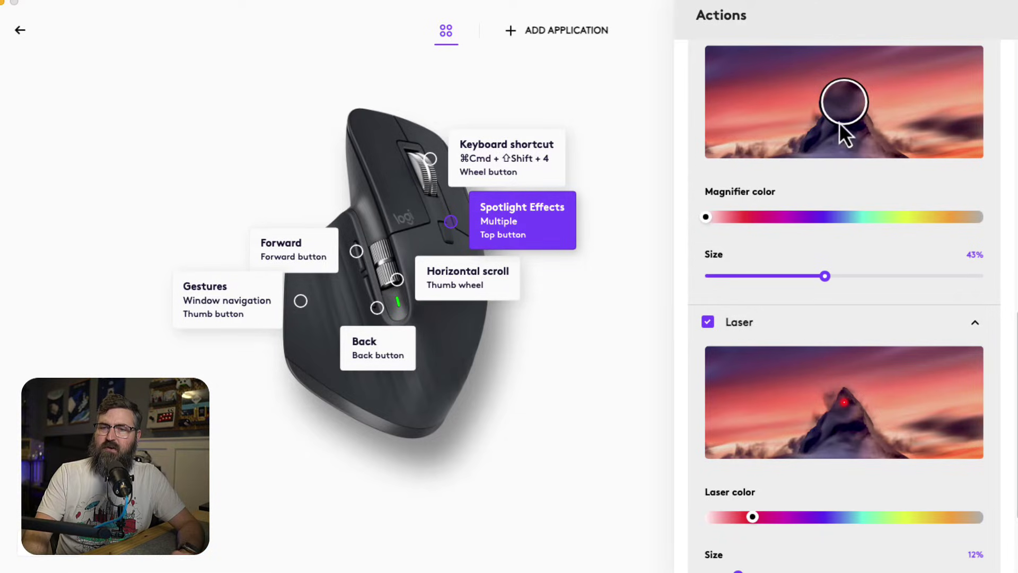
pyautogui.scroll(-3, 773, 394)
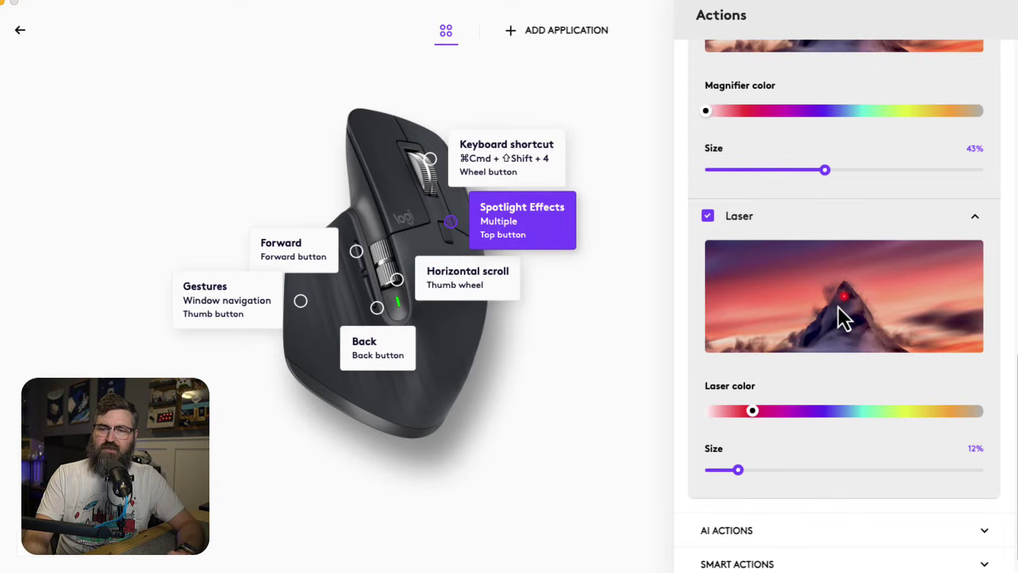
pyautogui.moveTo(739, 470); pyautogui.dragTo(762, 469)
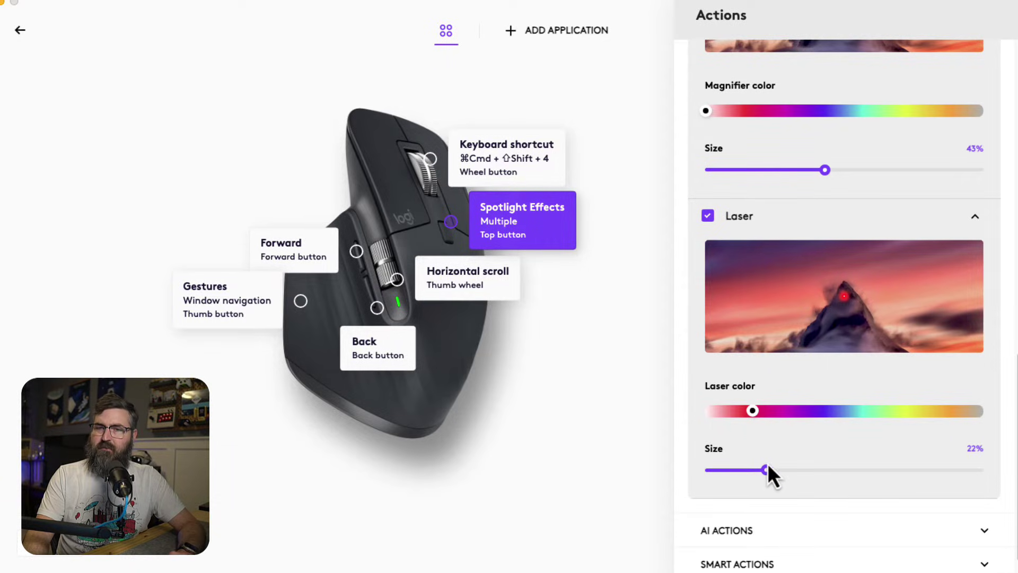
# Step: Try out the Highlight spotlight on screen, including from the MX Master 3S button overview
pyautogui.scroll(3, 768, 467)
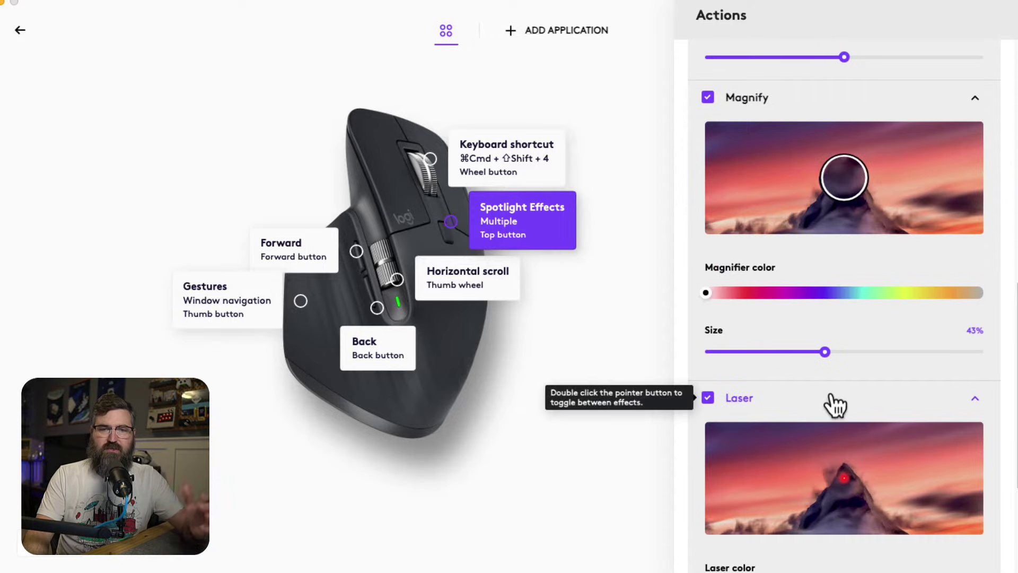
pyautogui.middleClick(662, 141)
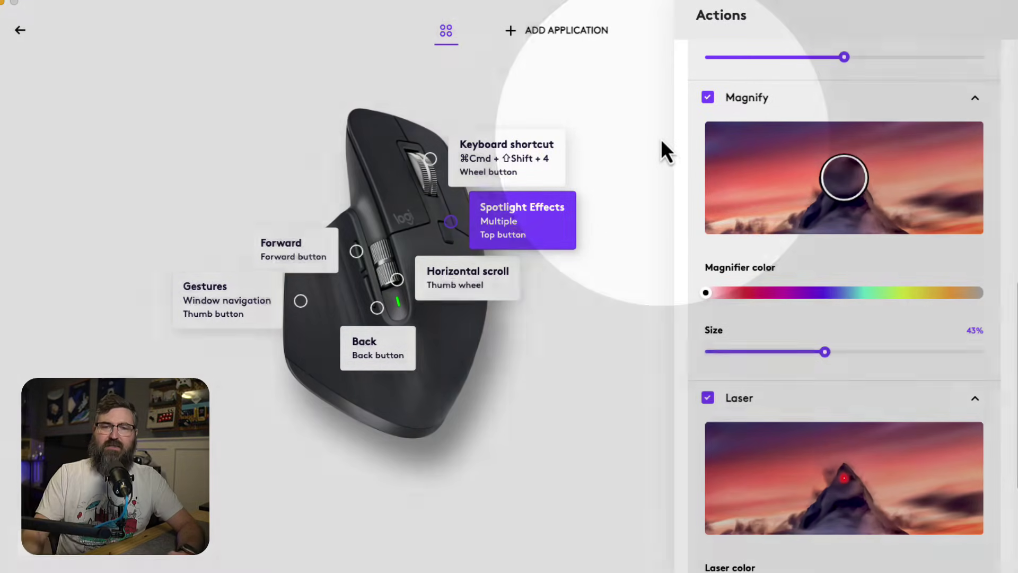
pyautogui.click(20, 30)
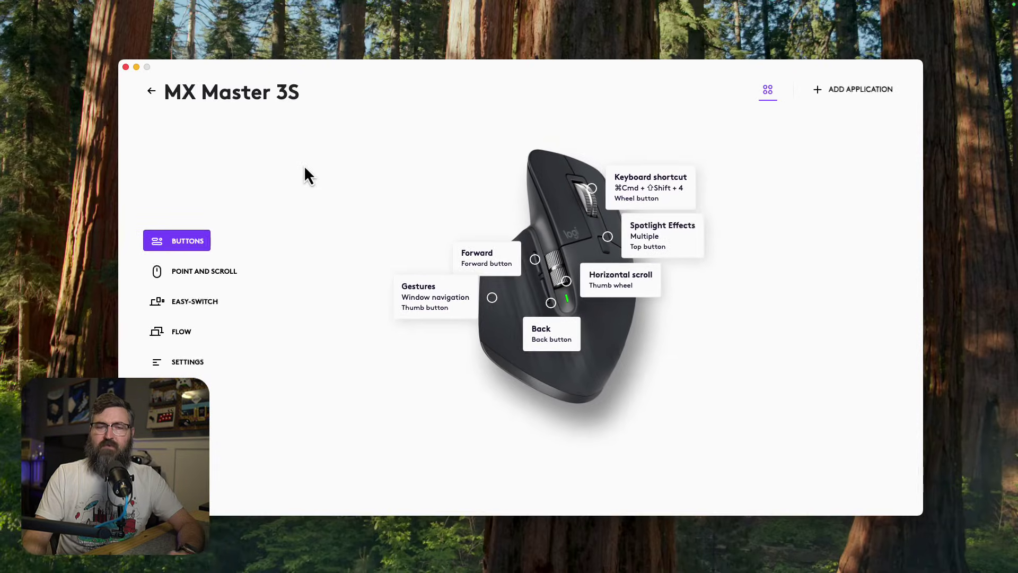
pyautogui.middleClick(416, 136)
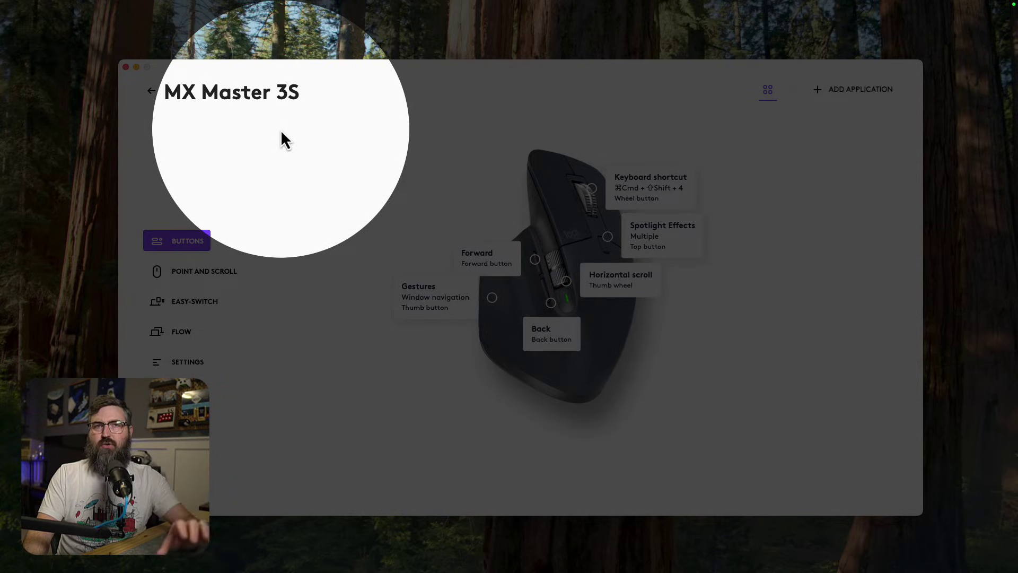
pyautogui.press('Escape')
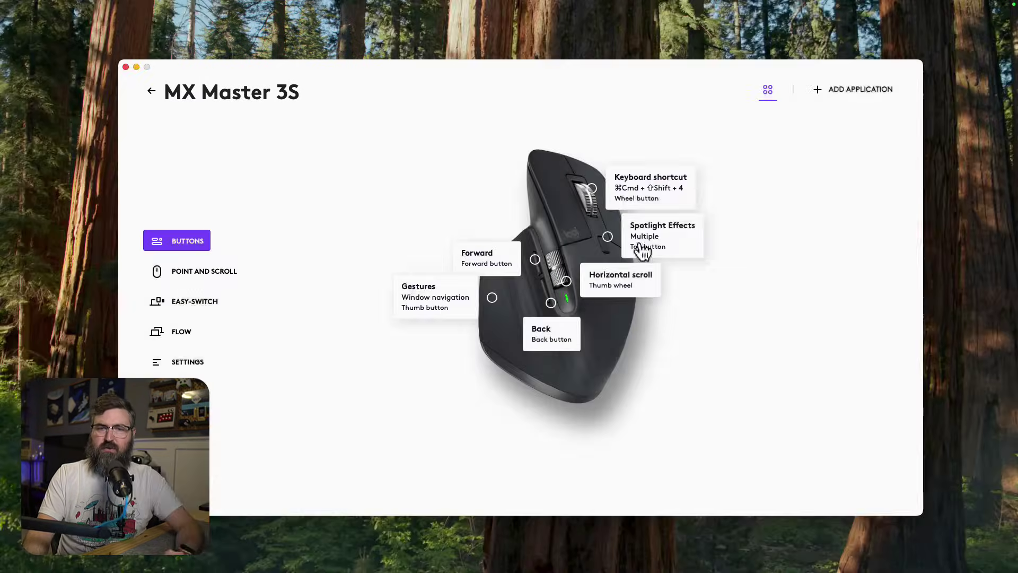
# Step: Reopen the top button's Spotlight Effects settings, set the Highlight size to 35% and test the spotlight on screen
pyautogui.click(646, 247)
pyautogui.scroll(-5, 728, 347)
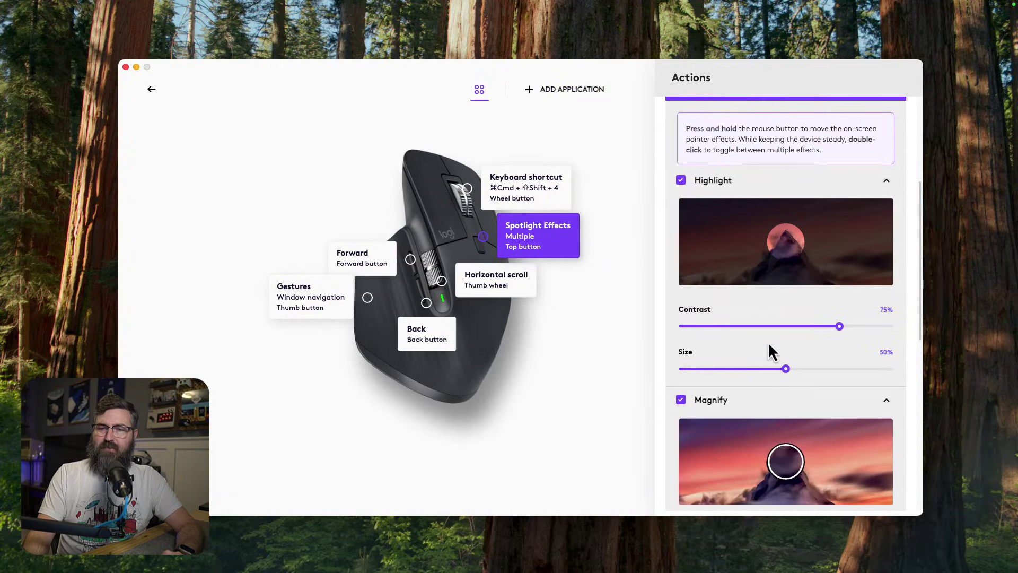
pyautogui.moveTo(786, 370); pyautogui.dragTo(754, 373)
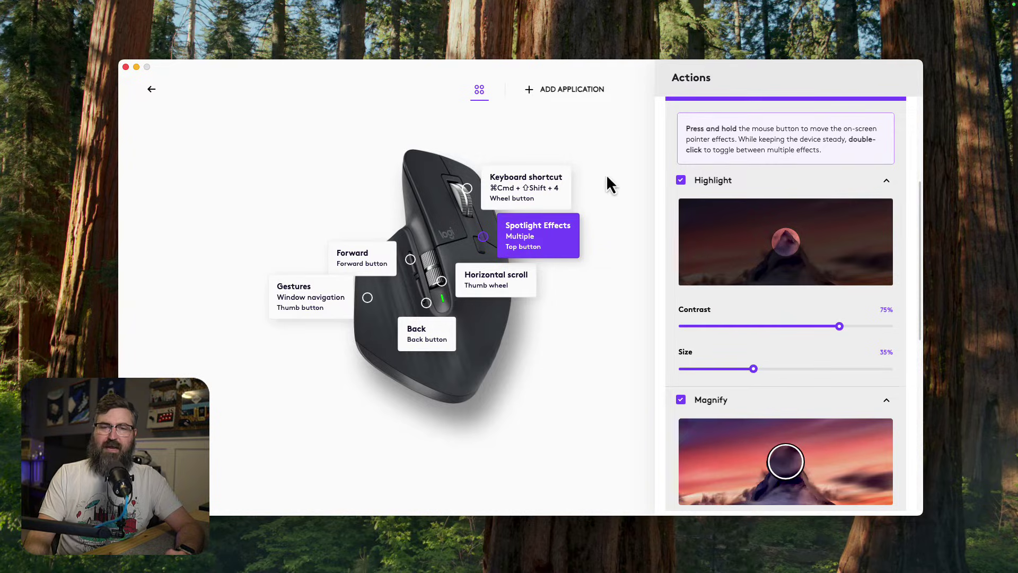
pyautogui.middleClick(604, 151)
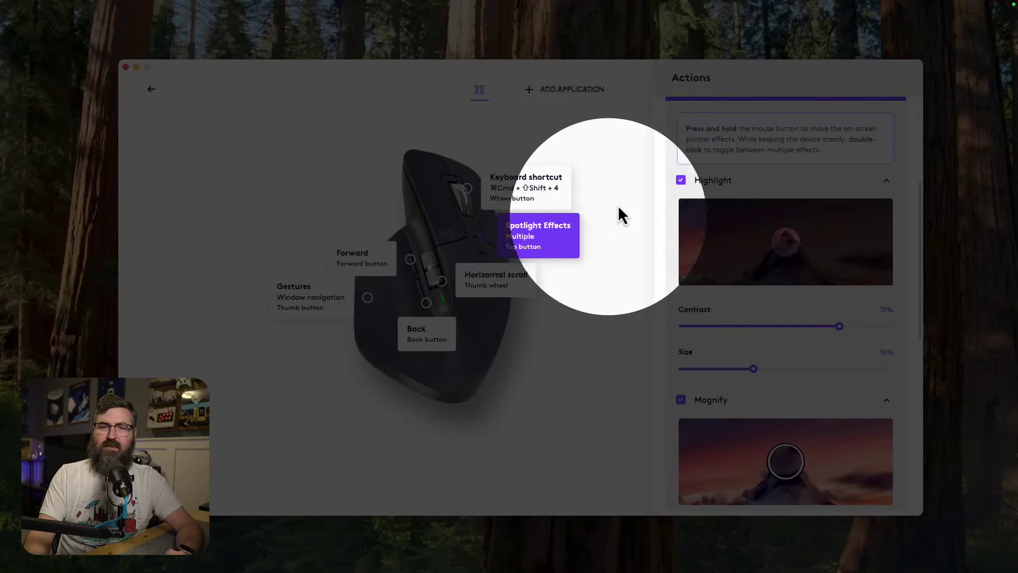
pyautogui.middleClick(525, 111)
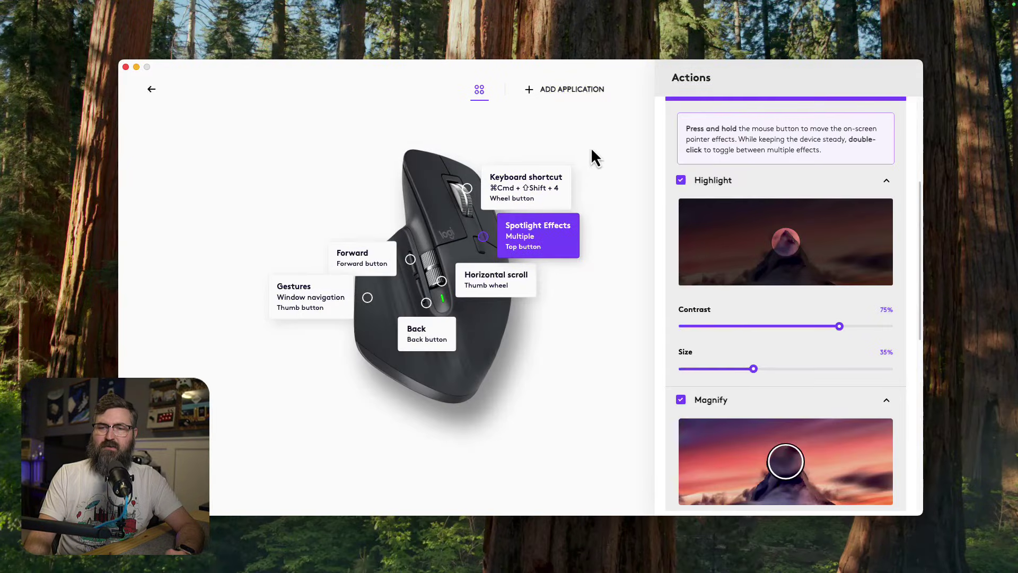
# Step: Reduce the Highlight size to 24% and test the spotlight again
pyautogui.click(736, 377)
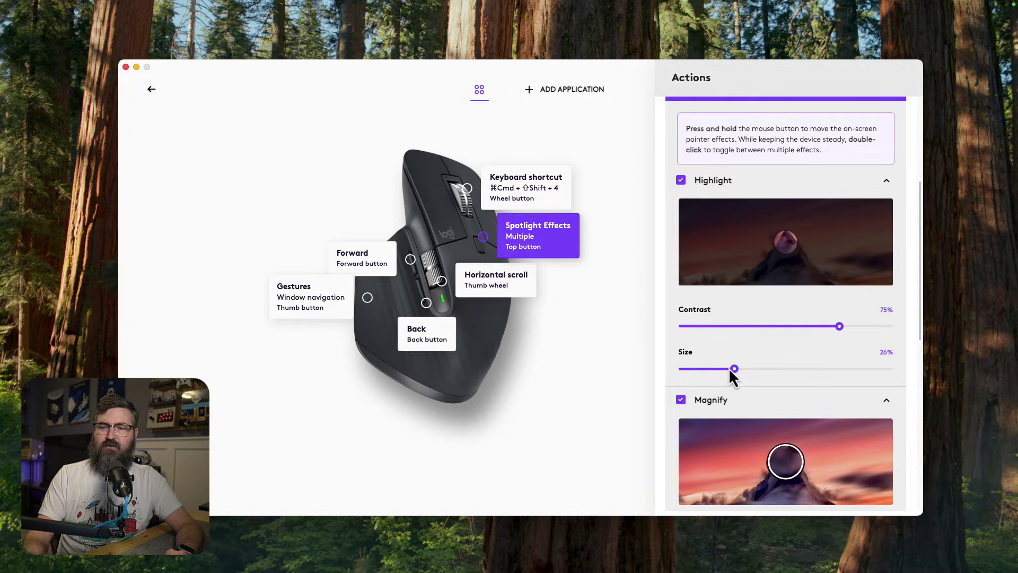
pyautogui.moveTo(731, 377); pyautogui.dragTo(731, 378)
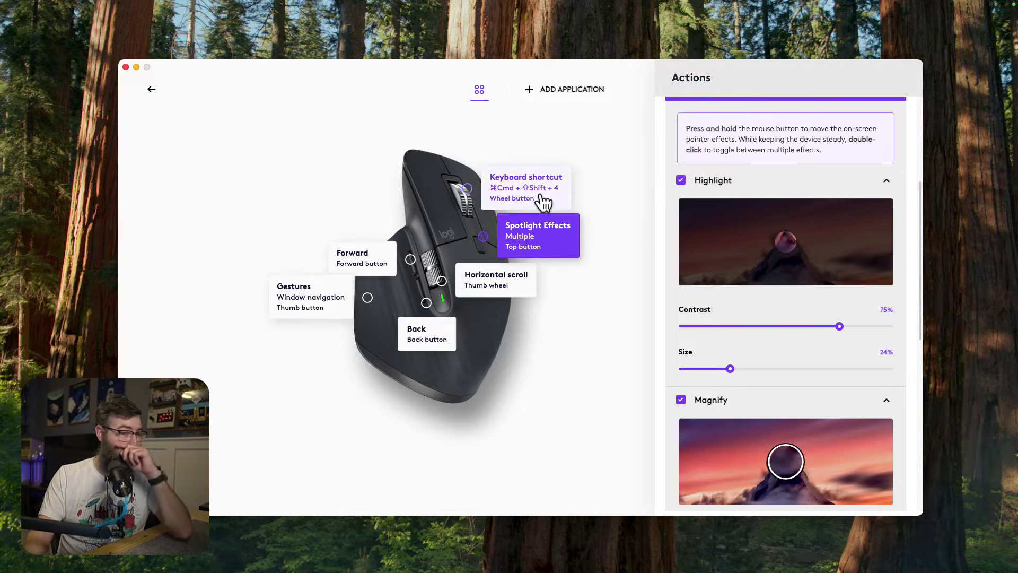
pyautogui.middleClick(561, 120)
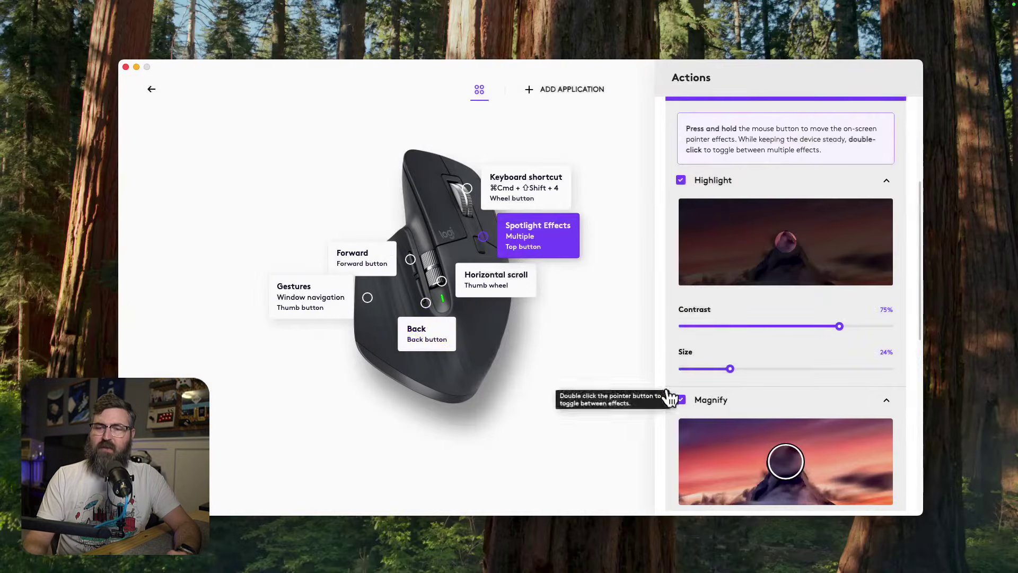
# Step: Review the Spotlight Effects instructions and Magnify settings, and try out the Magnify effect on screen
pyautogui.moveTo(706, 409)
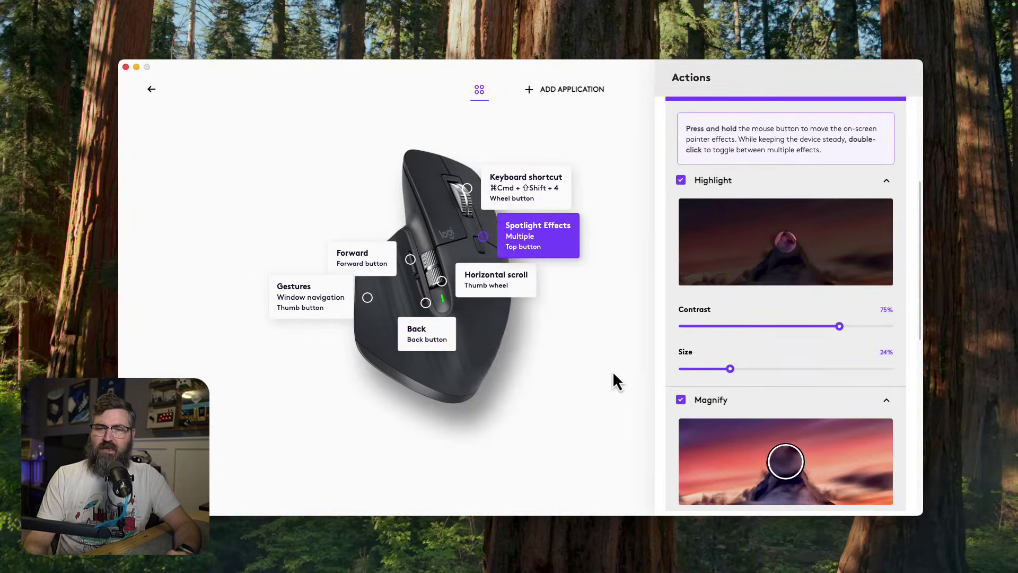
pyautogui.scroll(-5, 783, 347)
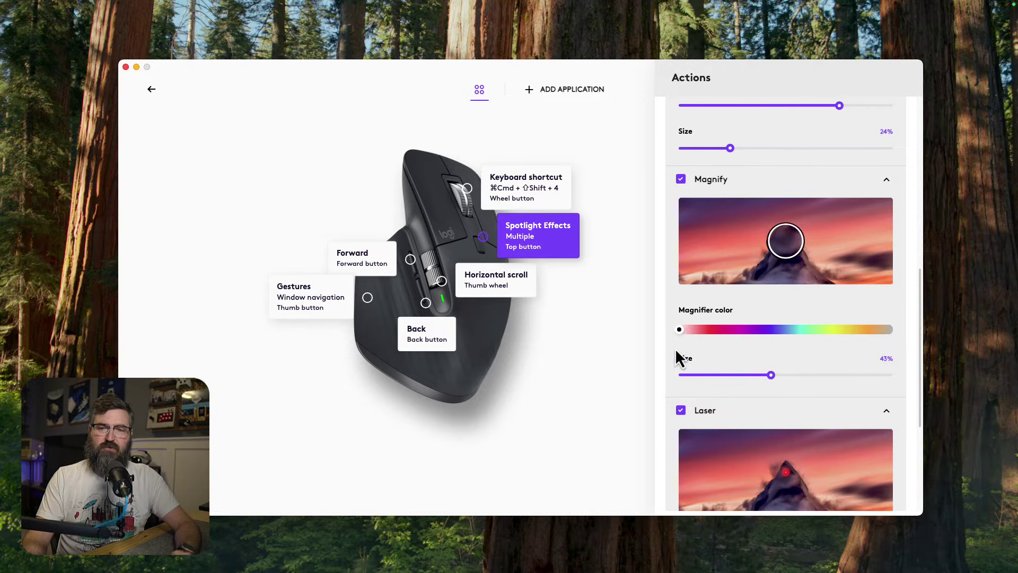
pyautogui.scroll(6, 751, 340)
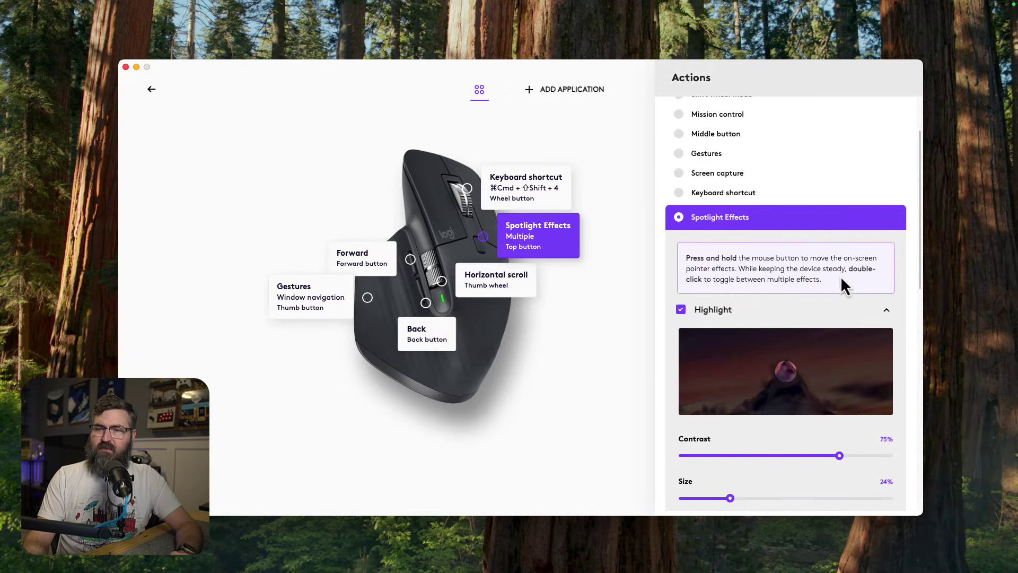
pyautogui.middleClick(636, 301)
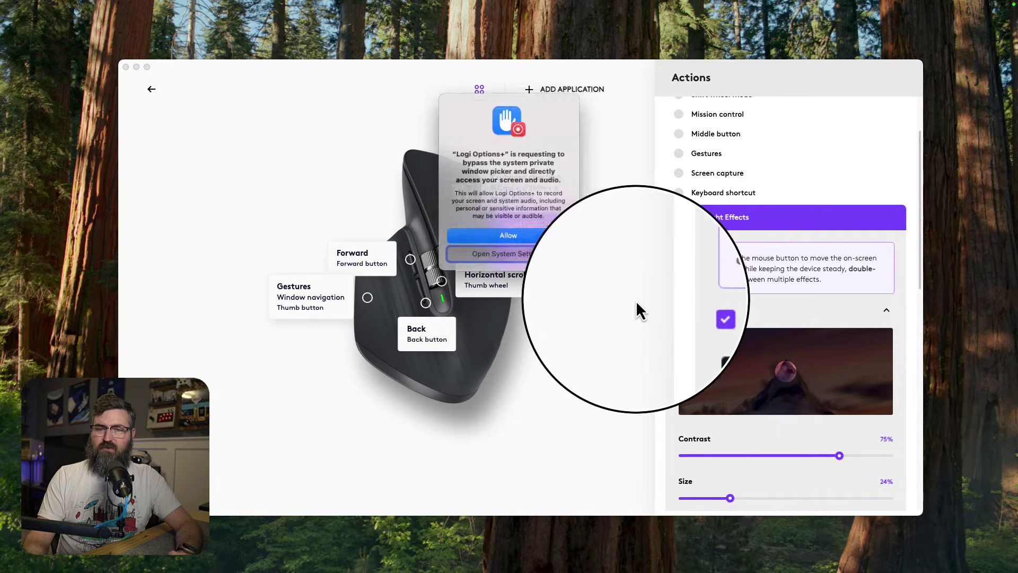
# Step: Allow Logi Options+ to access the screen and audio directly, and disable the Laser effect for the top button
pyautogui.click(511, 235)
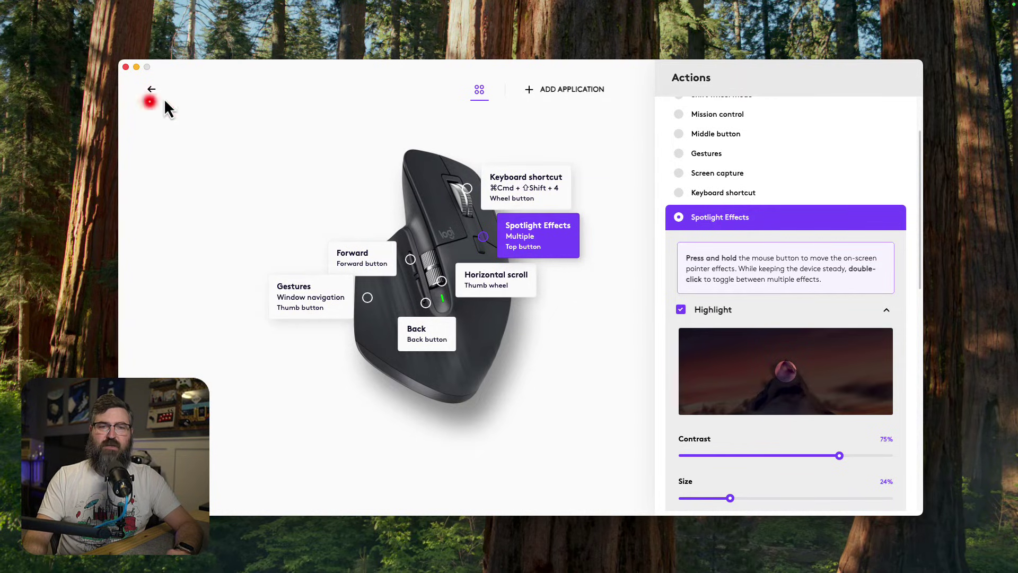
pyautogui.scroll(-5, 762, 281)
pyautogui.scroll(-4, 761, 281)
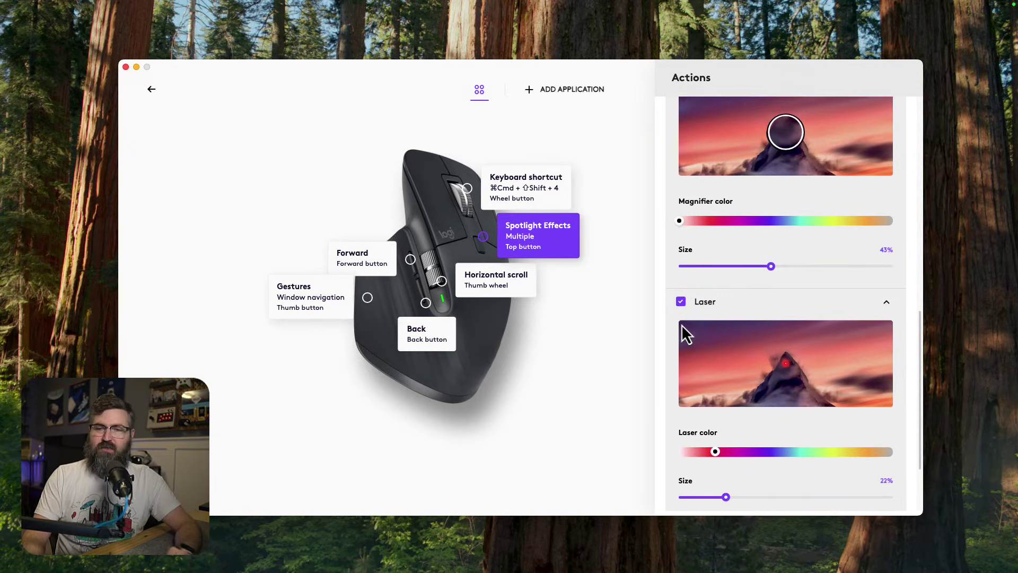
pyautogui.scroll(-1, 680, 324)
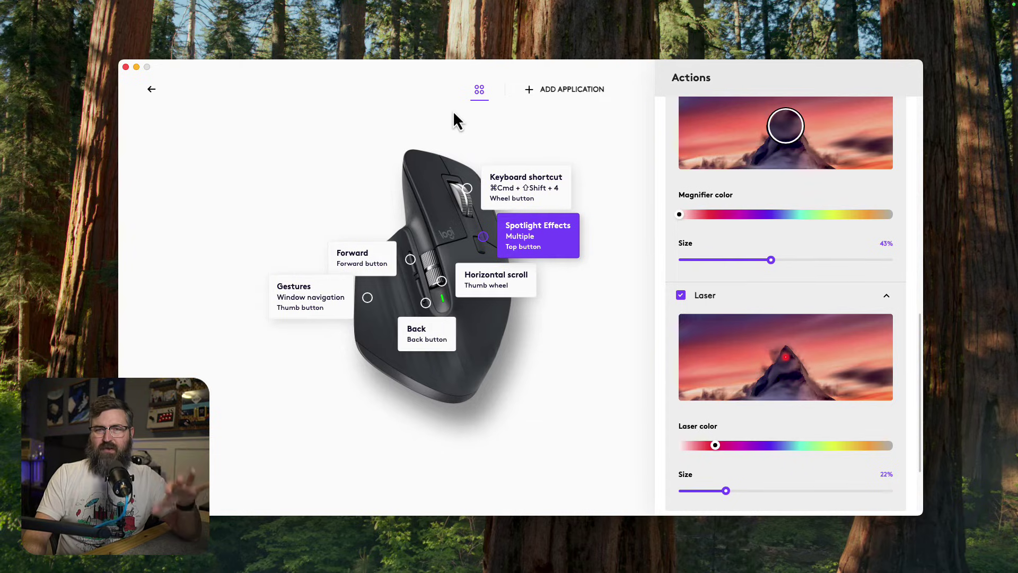
pyautogui.click(681, 295)
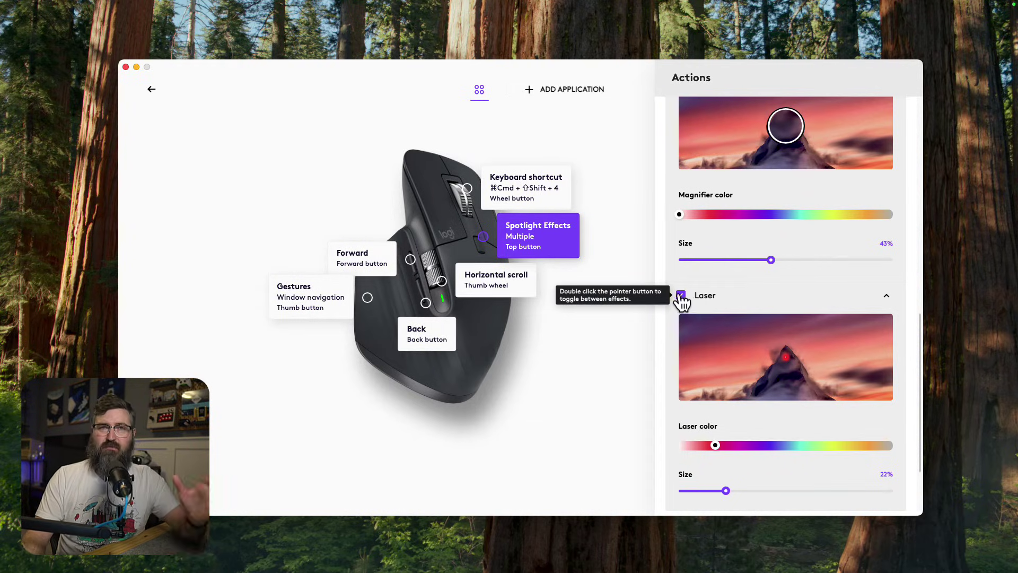
pyautogui.click(681, 295)
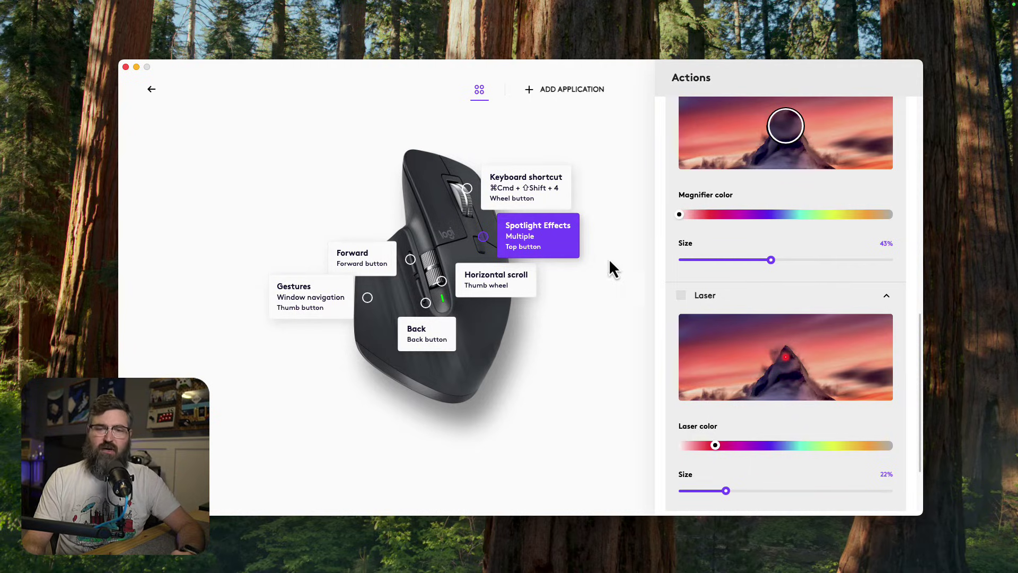
# Step: Test switching between the Highlight and Magnify effects on screen and check the Magnify option in the Spotlight Effects settings
pyautogui.middleClick(624, 172)
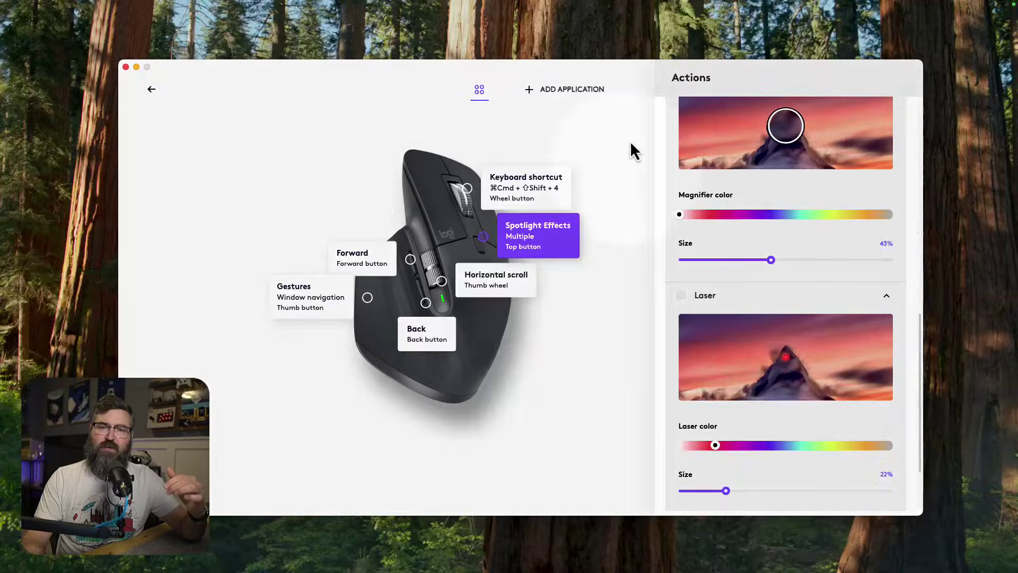
pyautogui.middleClick(630, 141)
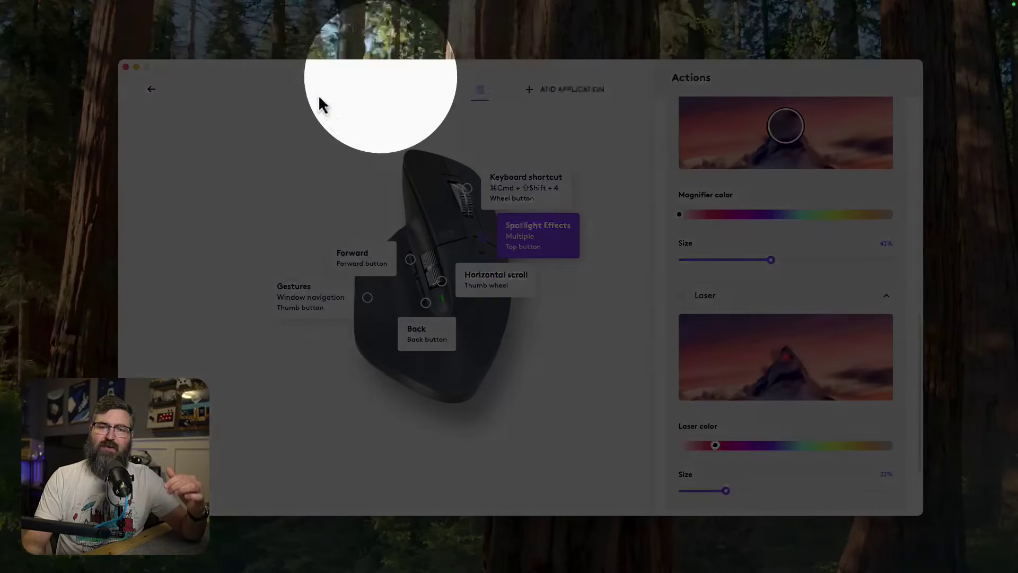
pyautogui.middleClick(330, 207)
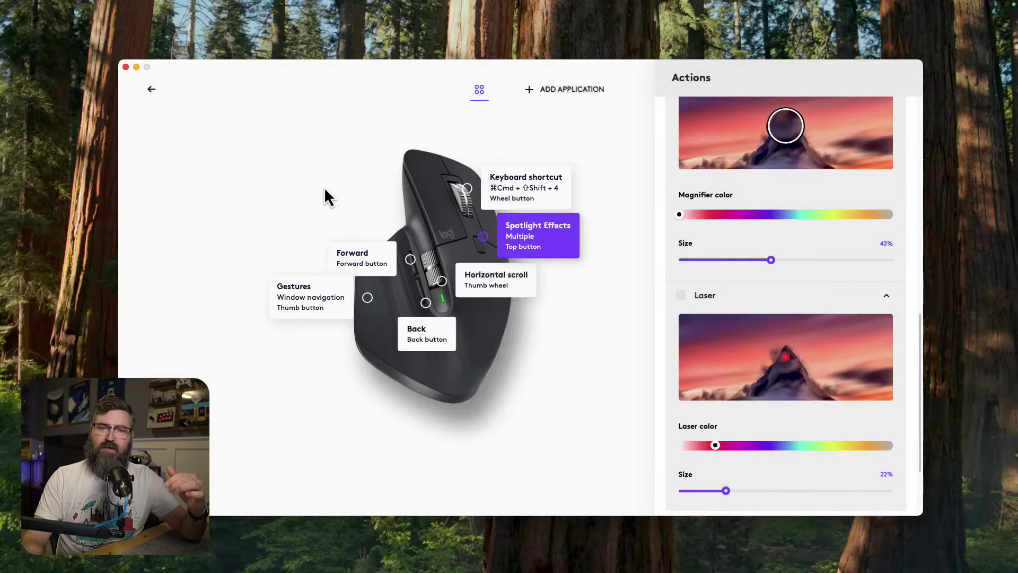
pyautogui.middleClick(459, 154)
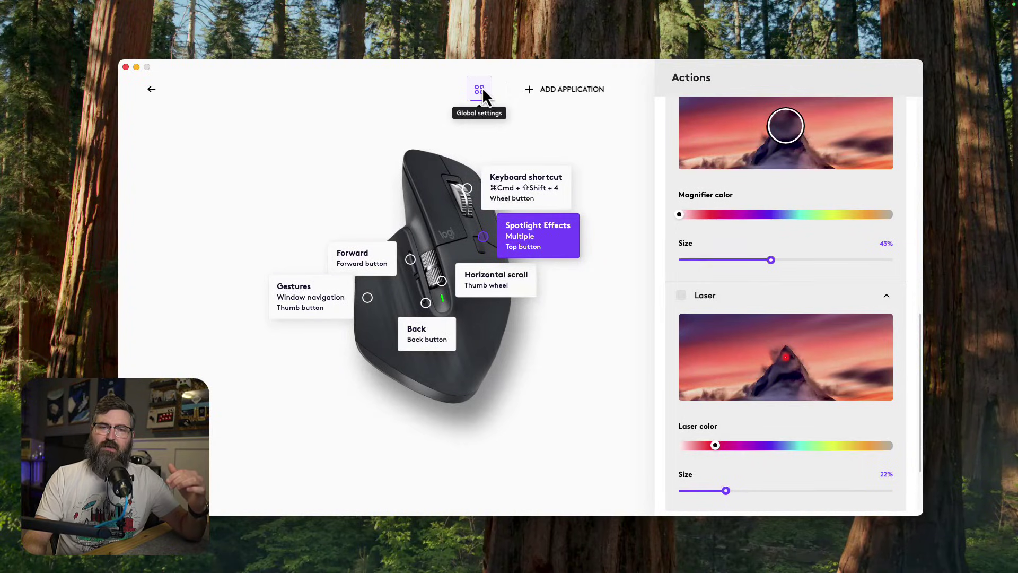
pyautogui.middleClick(482, 88)
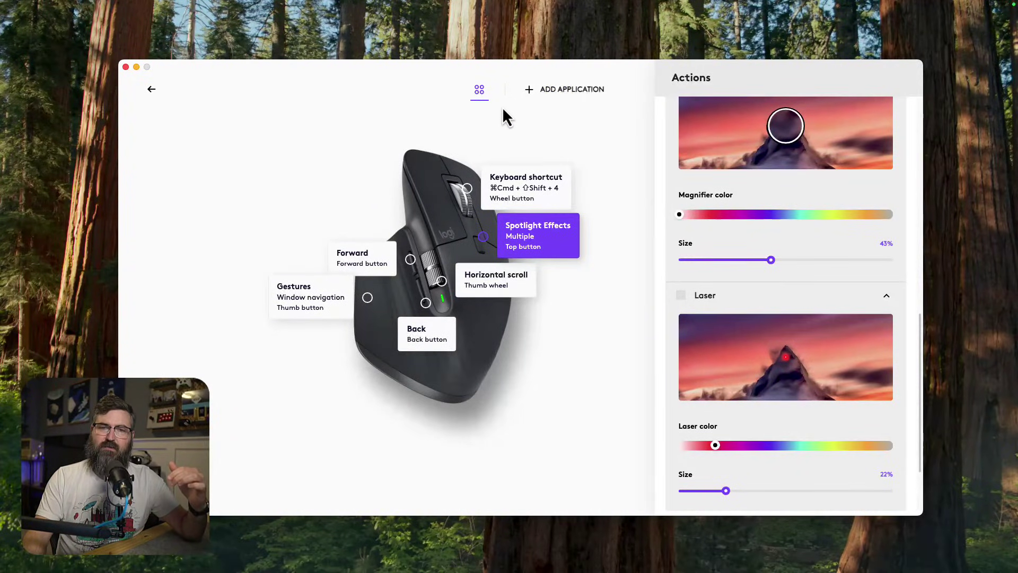
pyautogui.scroll(5, 689, 201)
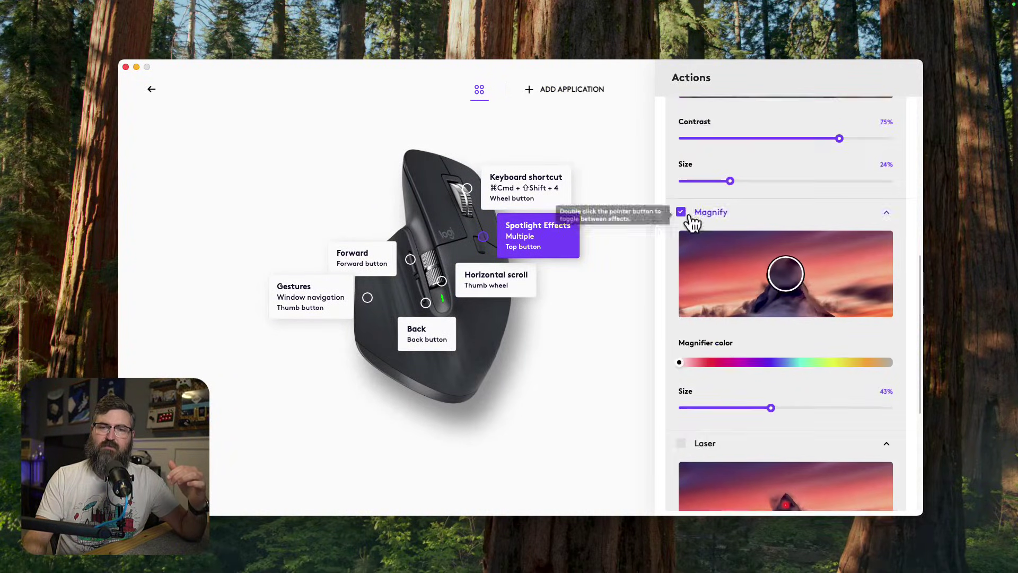
pyautogui.middleClick(578, 152)
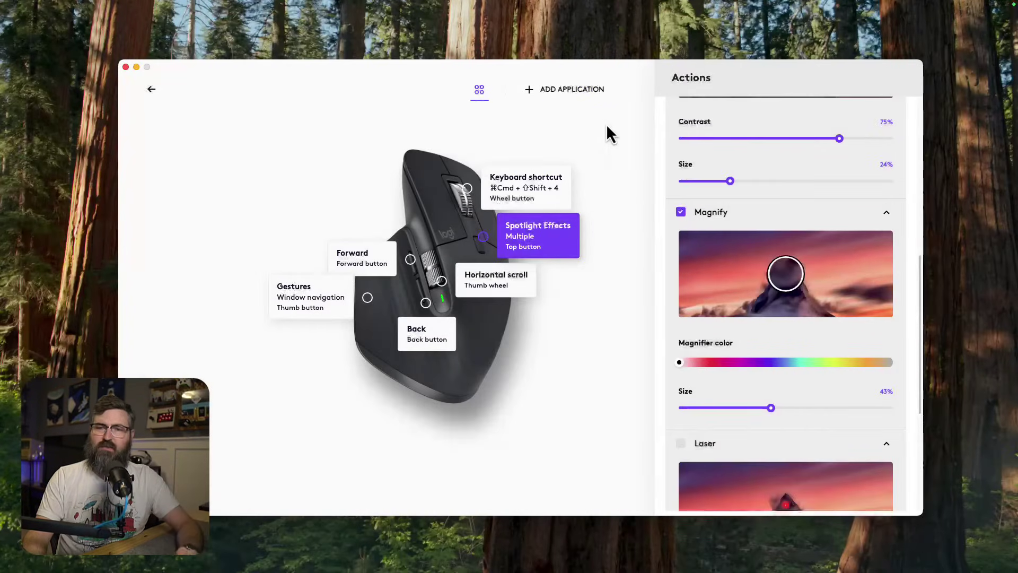
pyautogui.scroll(3, 670, 136)
pyautogui.click(681, 295)
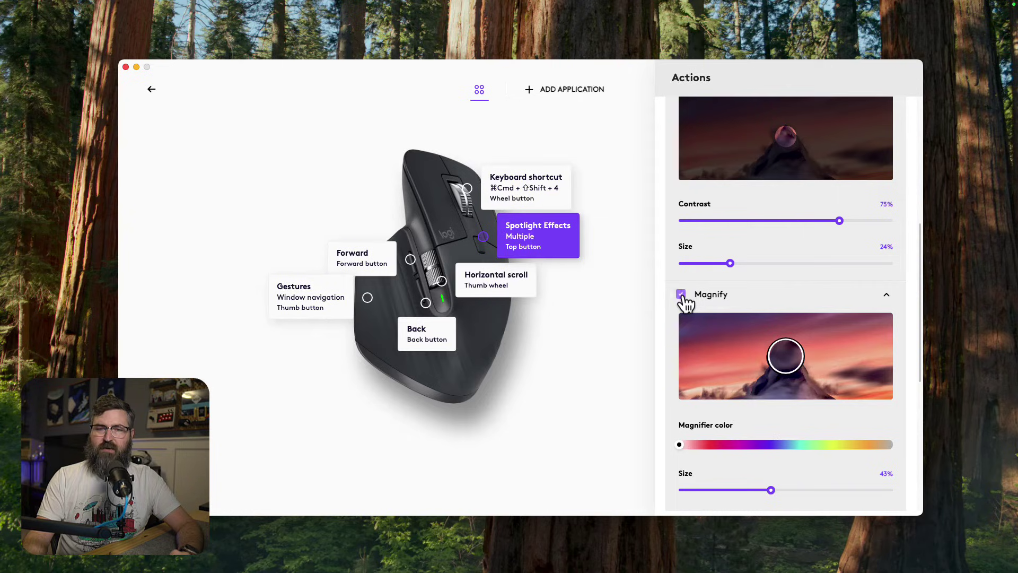
# Step: Return to the MX Master 3S button overview and try out the Magnify effect over the mouse image and surrounding screen
pyautogui.click(152, 90)
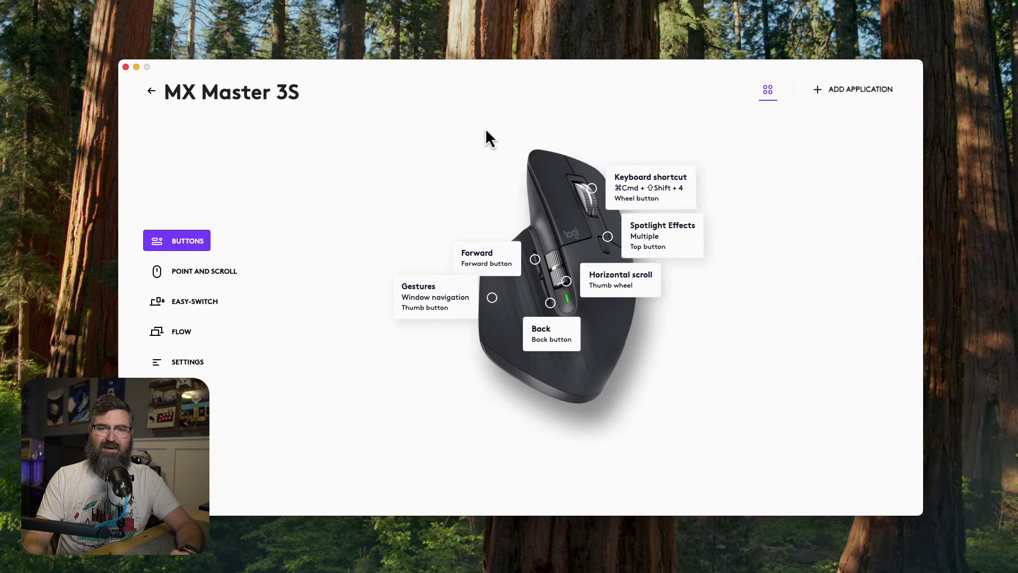
pyautogui.middleClick(459, 221)
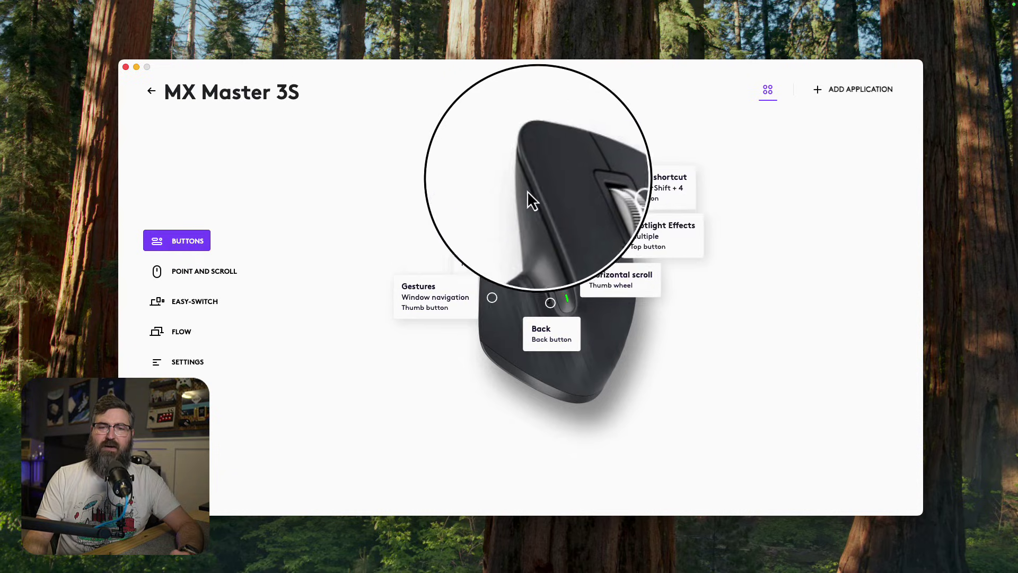
pyautogui.middleClick(610, 235)
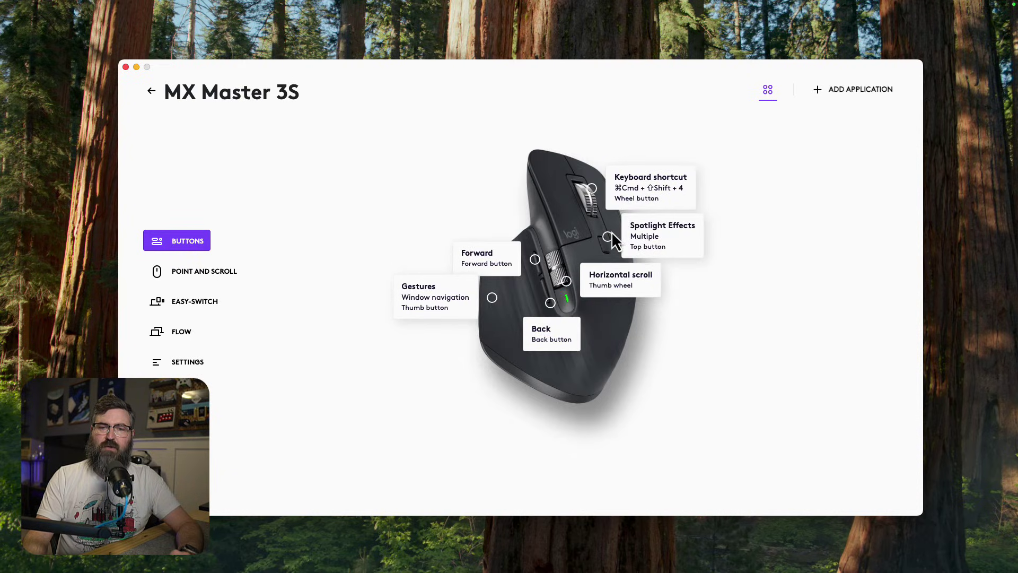
pyautogui.middleClick(439, 235)
pyautogui.middleClick(554, 218)
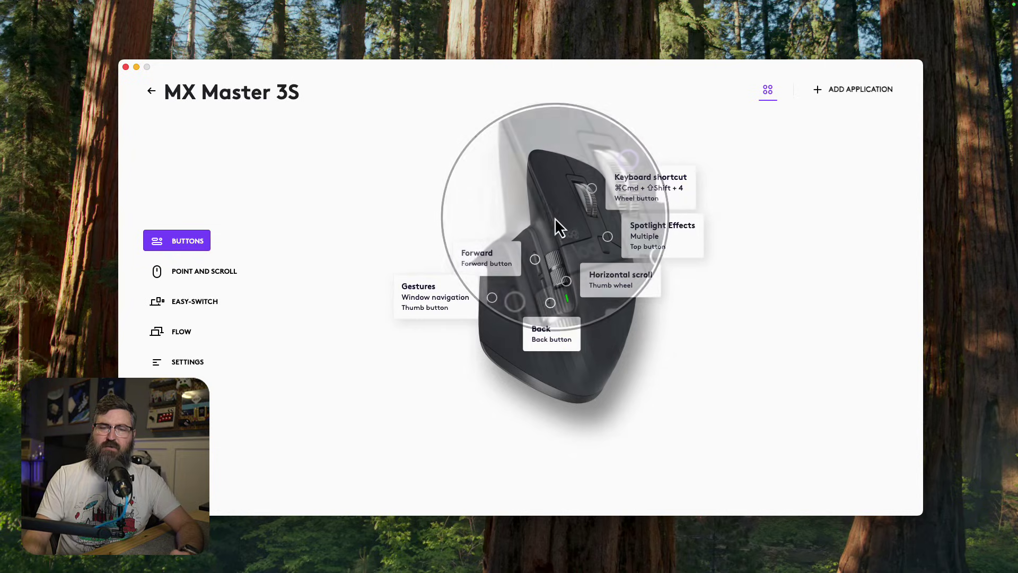
pyautogui.click(444, 56)
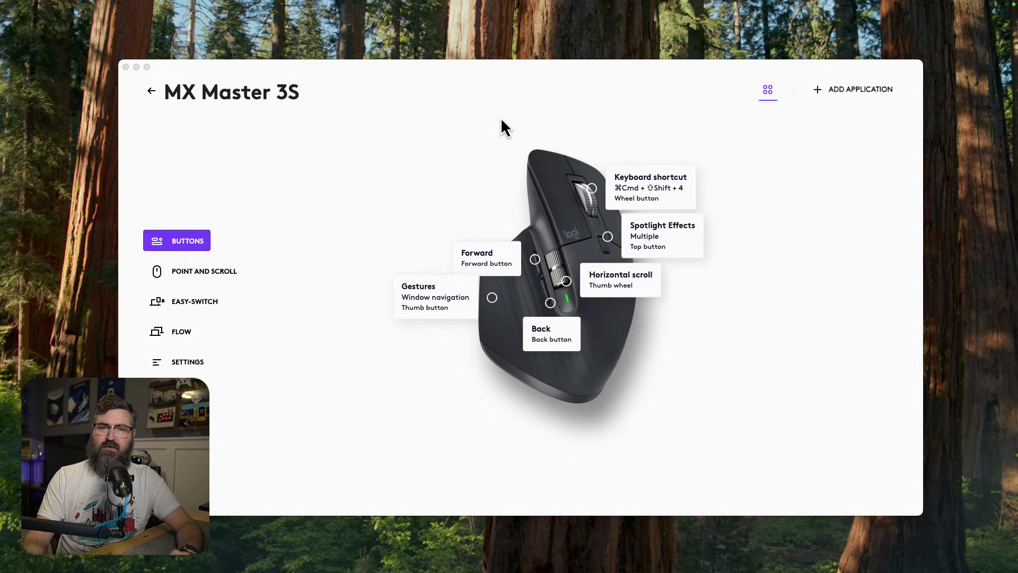
pyautogui.middleClick(502, 119)
pyautogui.middleClick(243, 98)
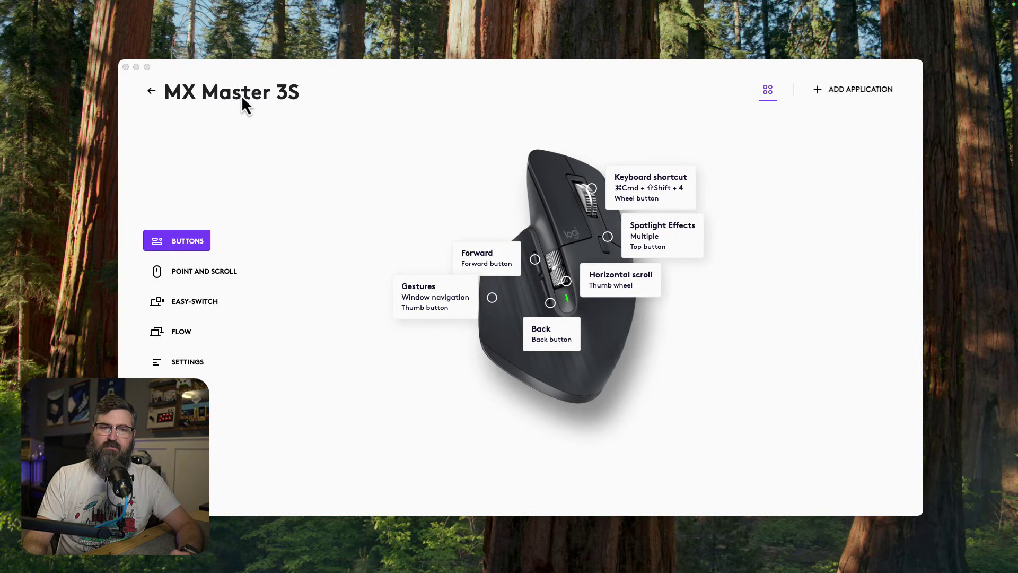
pyautogui.middleClick(329, 114)
pyautogui.middleClick(372, 147)
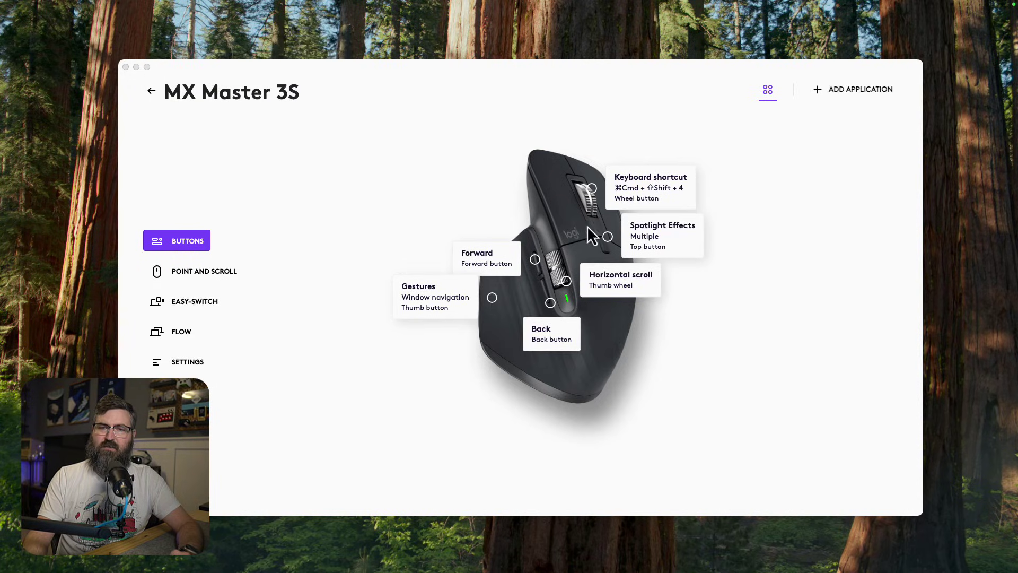
# Step: Reopen the top button's Spotlight Effects settings and toggle Highlight and Magnify off and back on
pyautogui.click(652, 237)
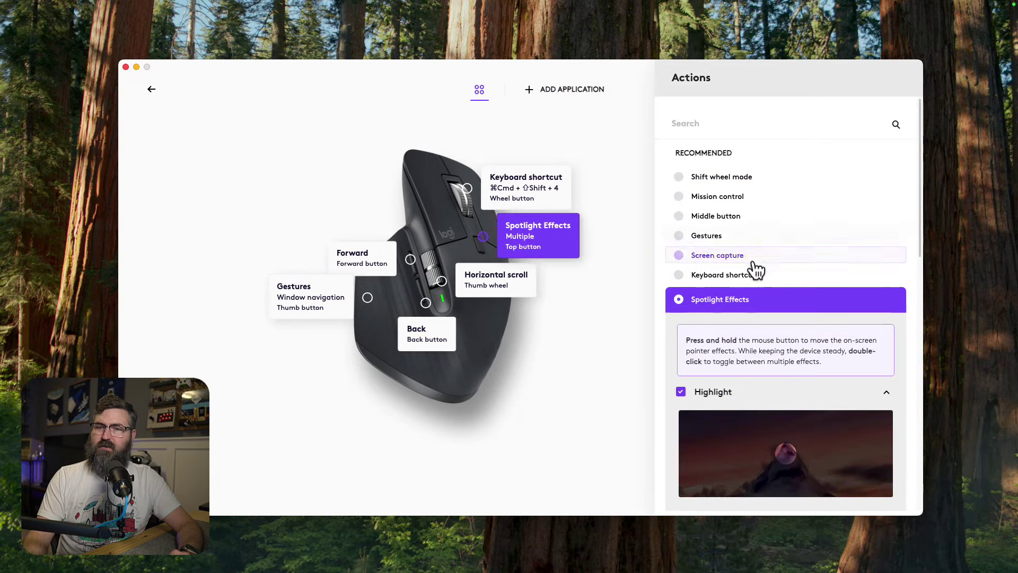
pyautogui.scroll(-5, 721, 340)
pyautogui.click(681, 235)
pyautogui.click(681, 236)
pyautogui.click(681, 454)
pyautogui.click(681, 455)
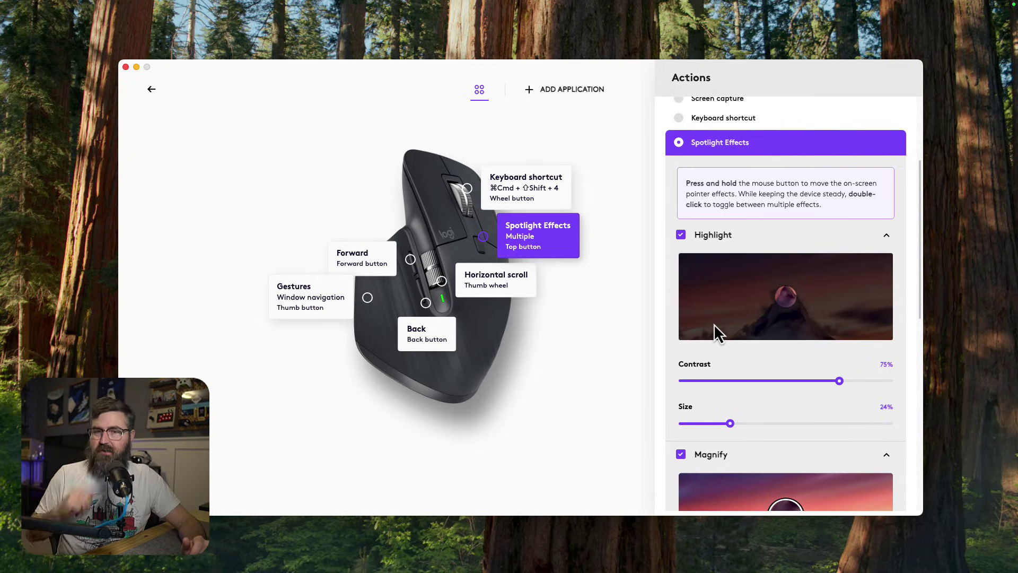
# Step: Test the Highlight spotlight over the Laser preview and review the Highlight and Magnify settings and usage instructions
pyautogui.scroll(-8, 716, 325)
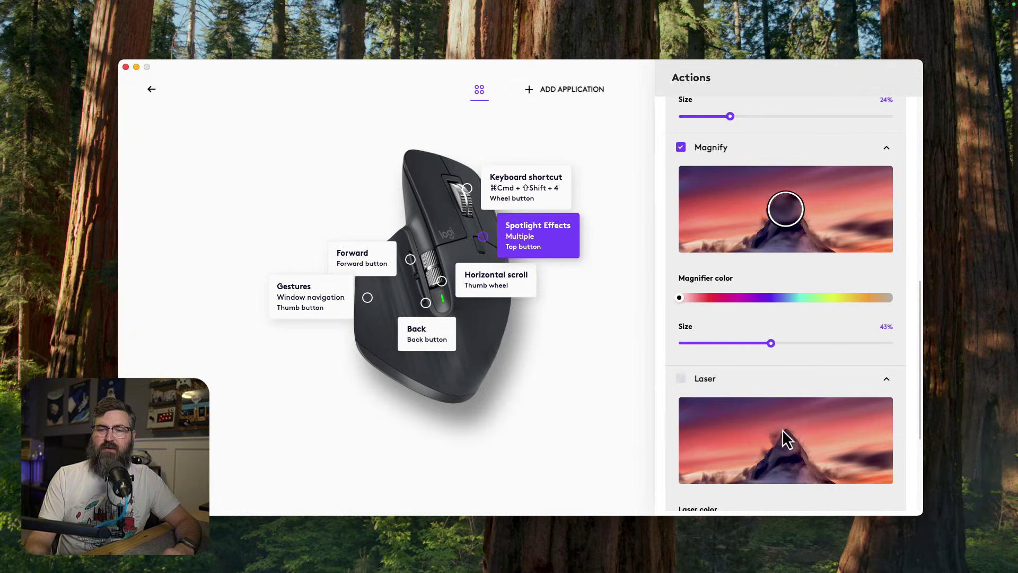
pyautogui.middleClick(782, 428)
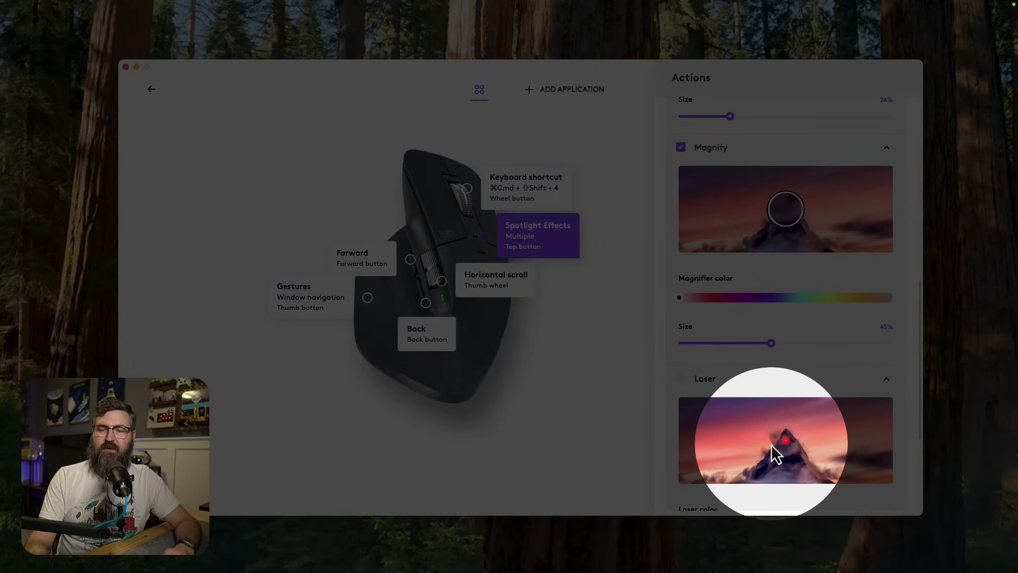
pyautogui.scroll(5, 771, 443)
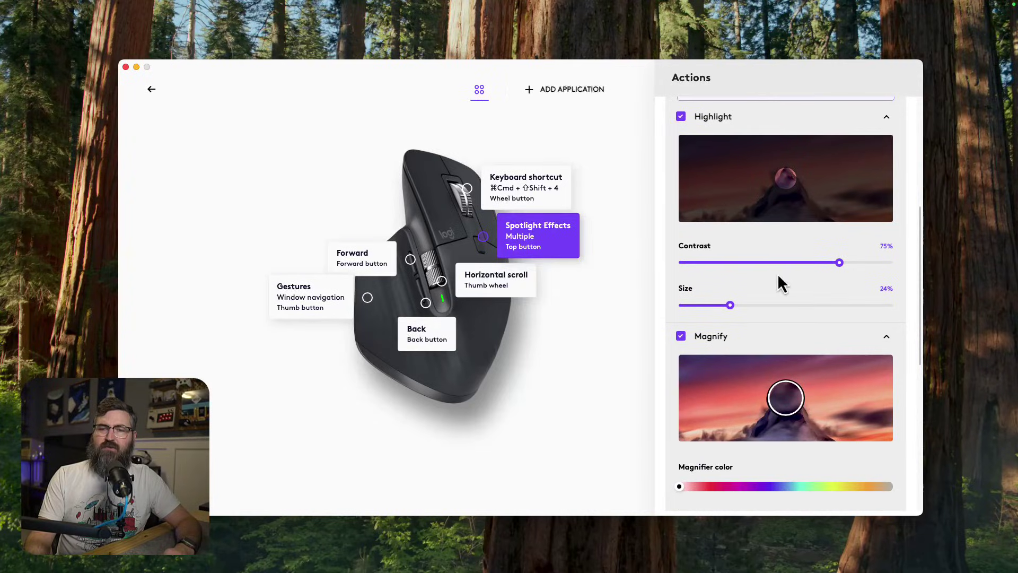
pyautogui.scroll(3, 733, 212)
pyautogui.middleClick(708, 192)
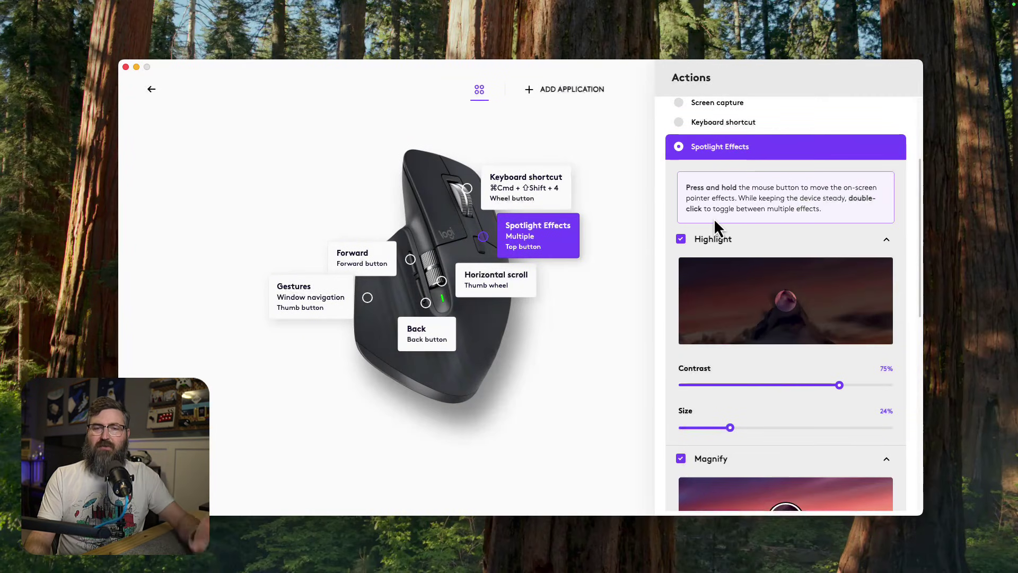
# Step: Switch to the Logi Options+ web page in the browser and review the Spotlight Effects feature and the app download options
pyautogui.click(284, 94)
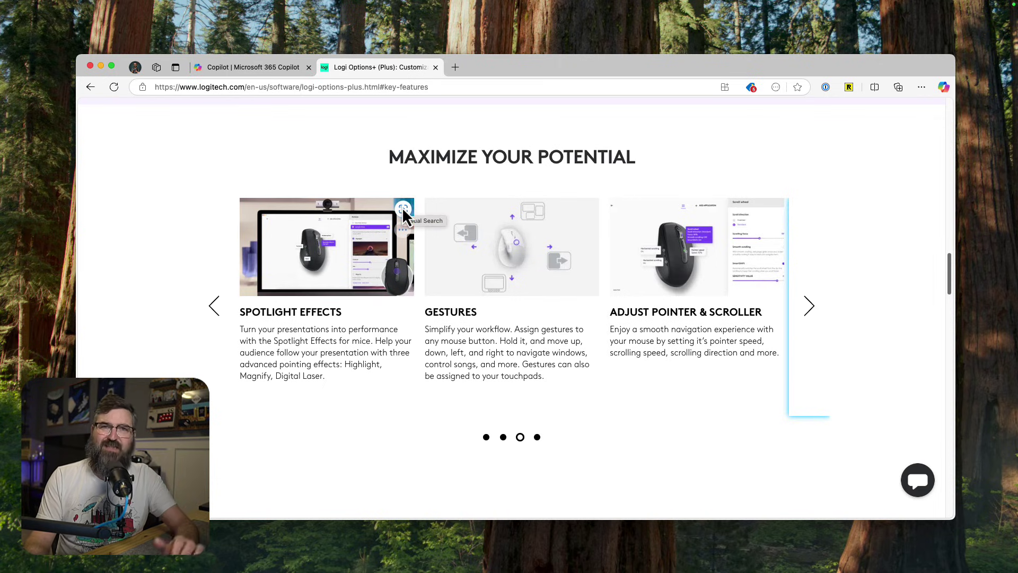
pyautogui.scroll(-1, 291, 218)
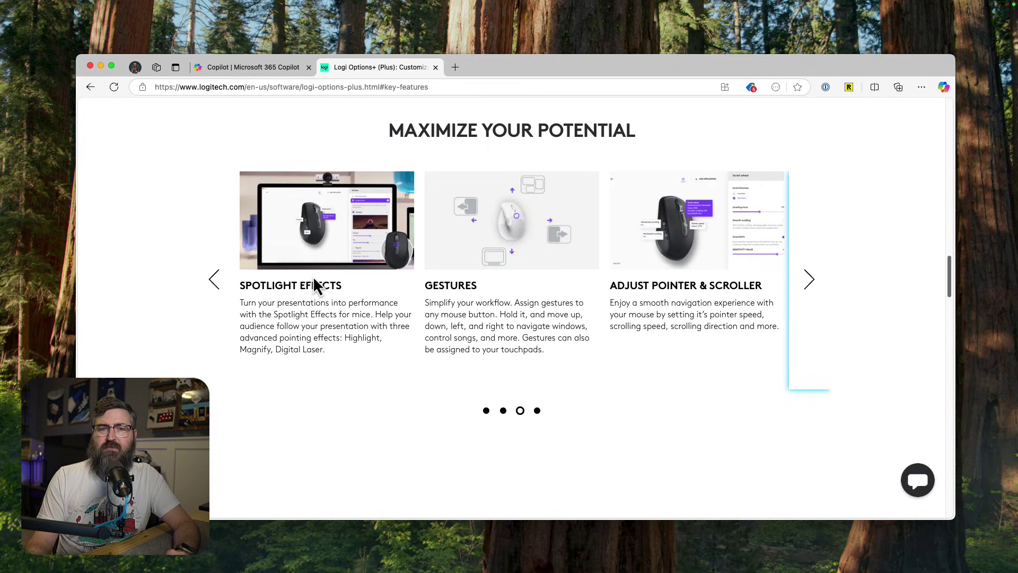
pyautogui.scroll(15, 315, 286)
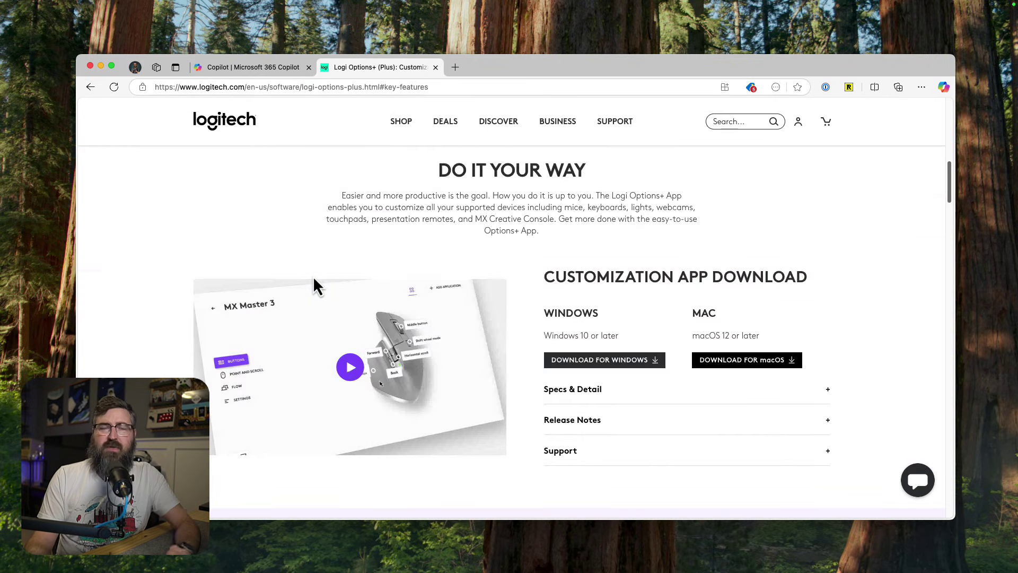
pyautogui.scroll(8, 315, 285)
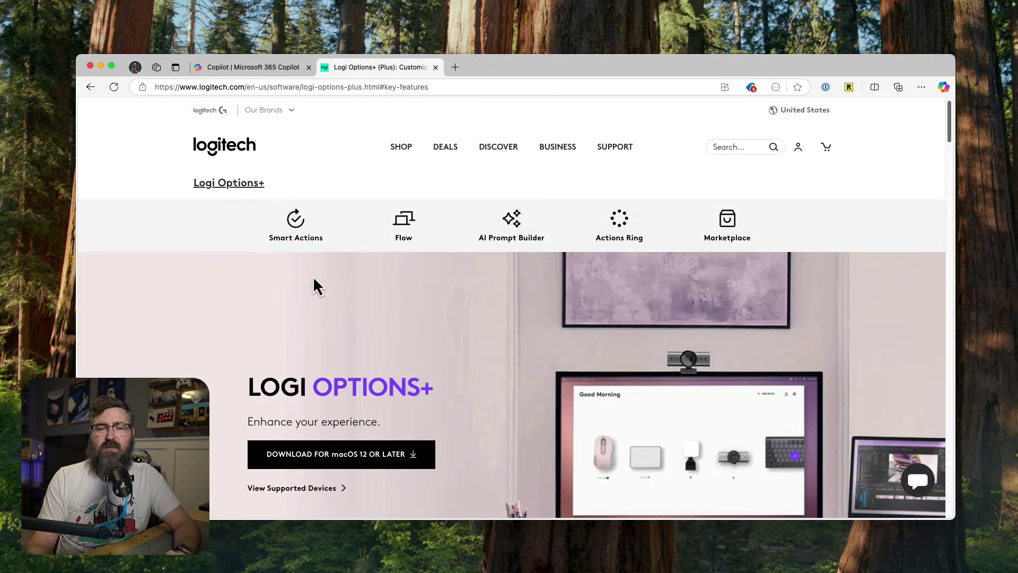
pyautogui.scroll(-2, 314, 279)
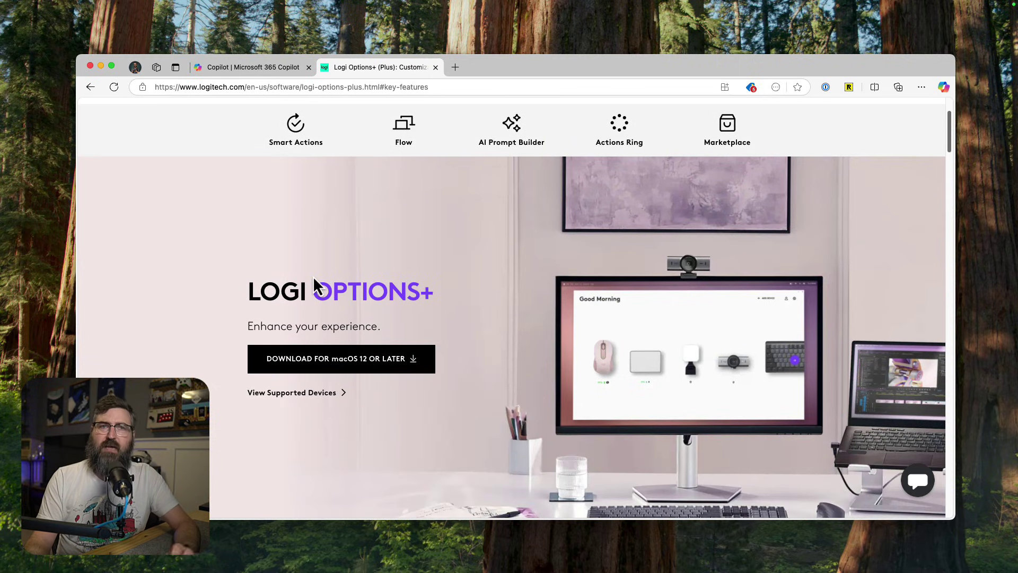